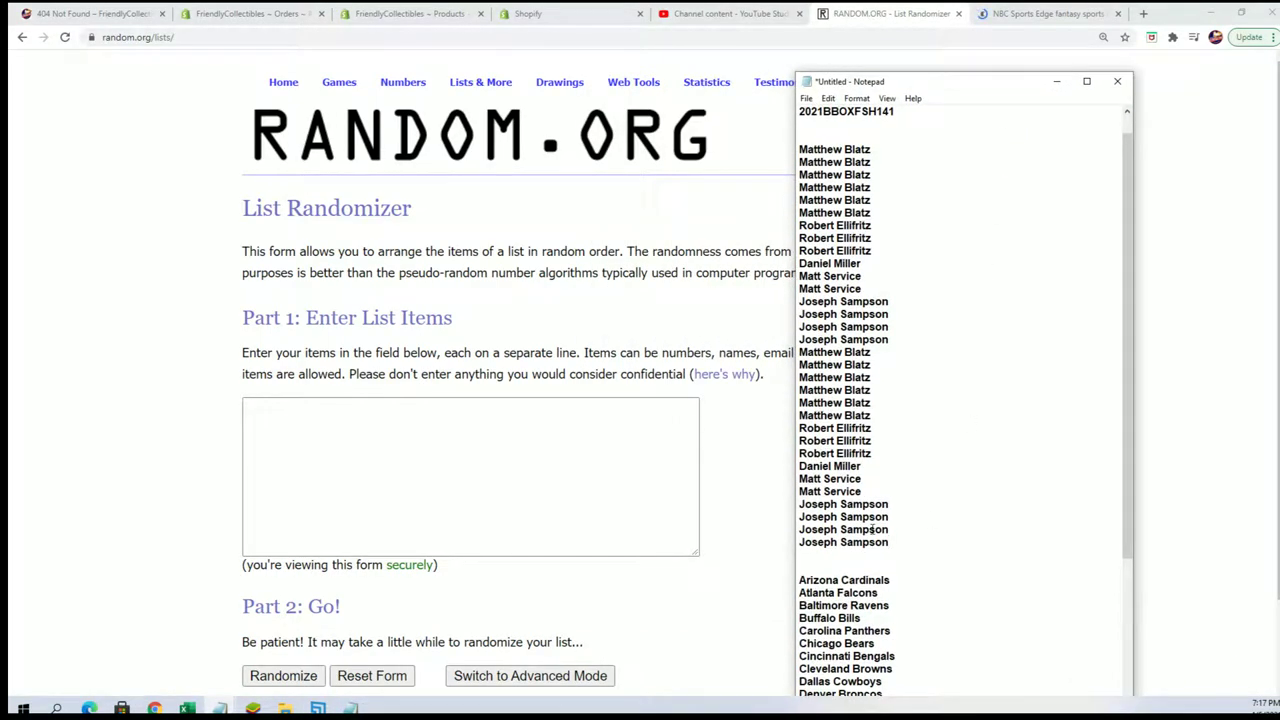
Copy the 32 owner names from the notes into the List Randomizer's list field.
mouse_move(889, 542)
mouse_down()
mouse_move(830, 162)
mouse_move(799, 149)
mouse_up()
right_click(855, 188)
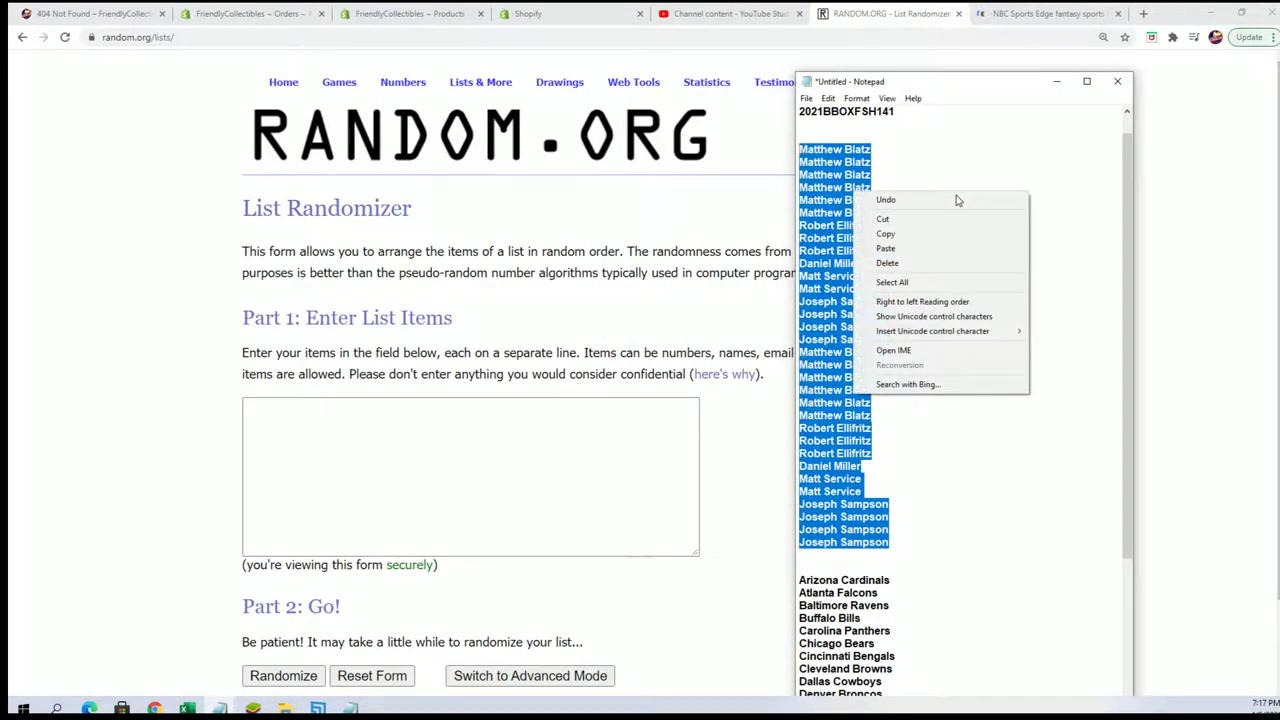
click(885, 233)
click(476, 447)
right_click(438, 428)
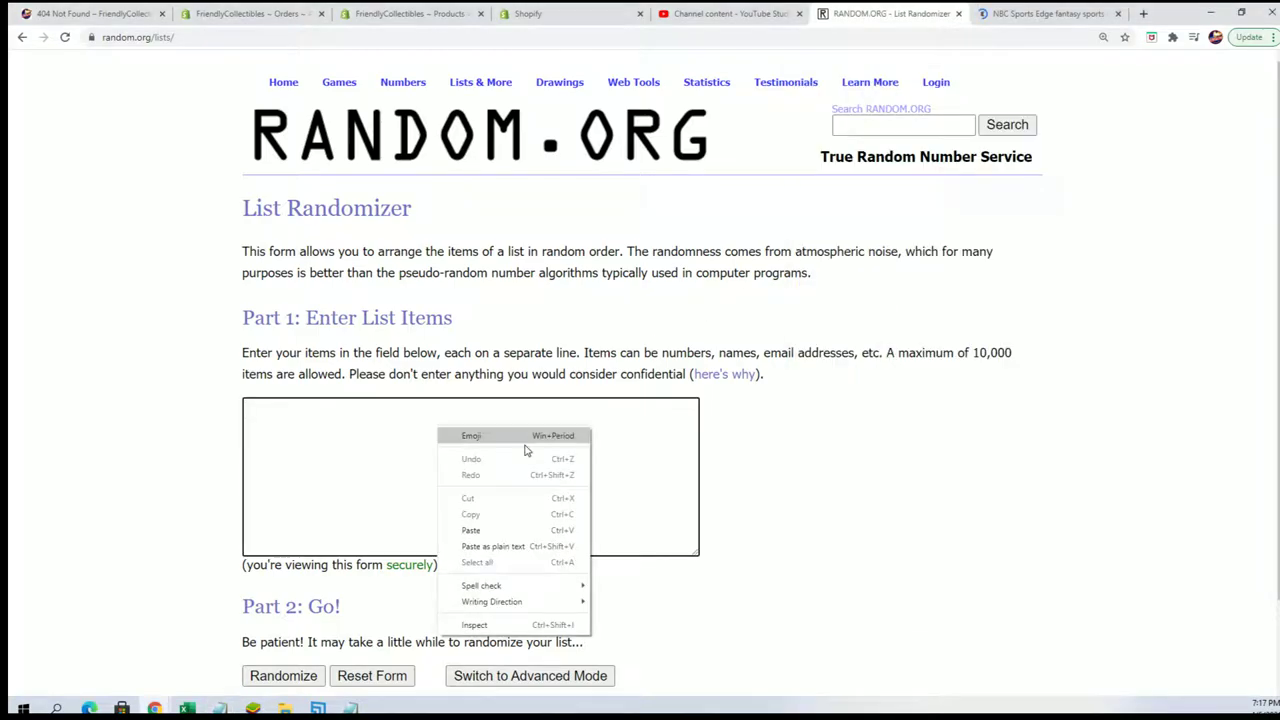
click(468, 533)
scroll(820, 563, down, 1)
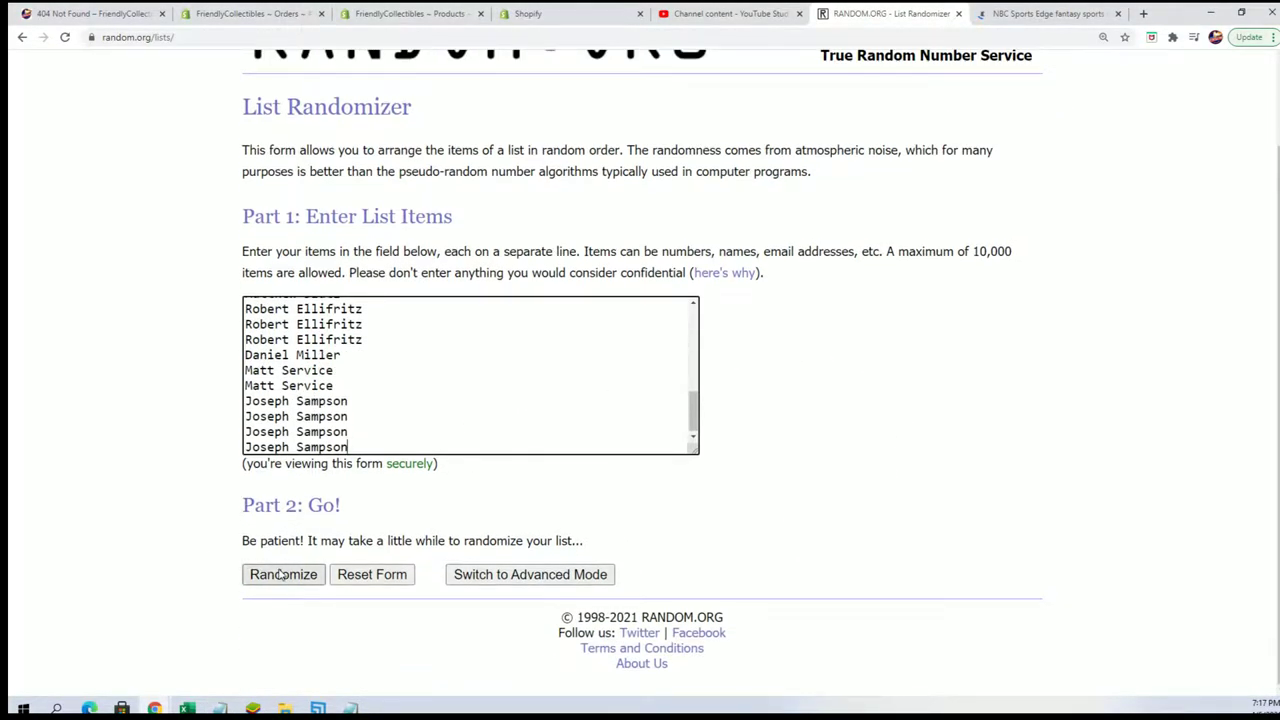
Randomize the owner list, then reshuffle it until it has been shuffled seven times.
click(280, 574)
scroll(260, 580, down, 3)
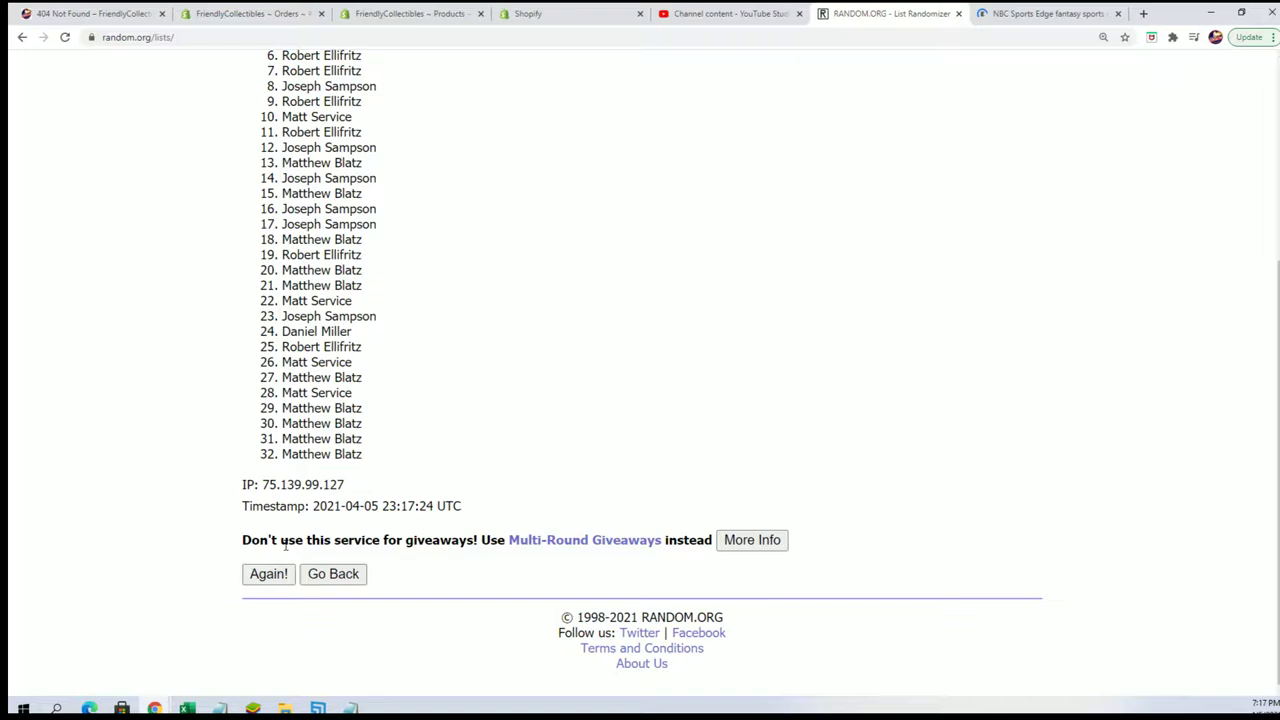
click(262, 578)
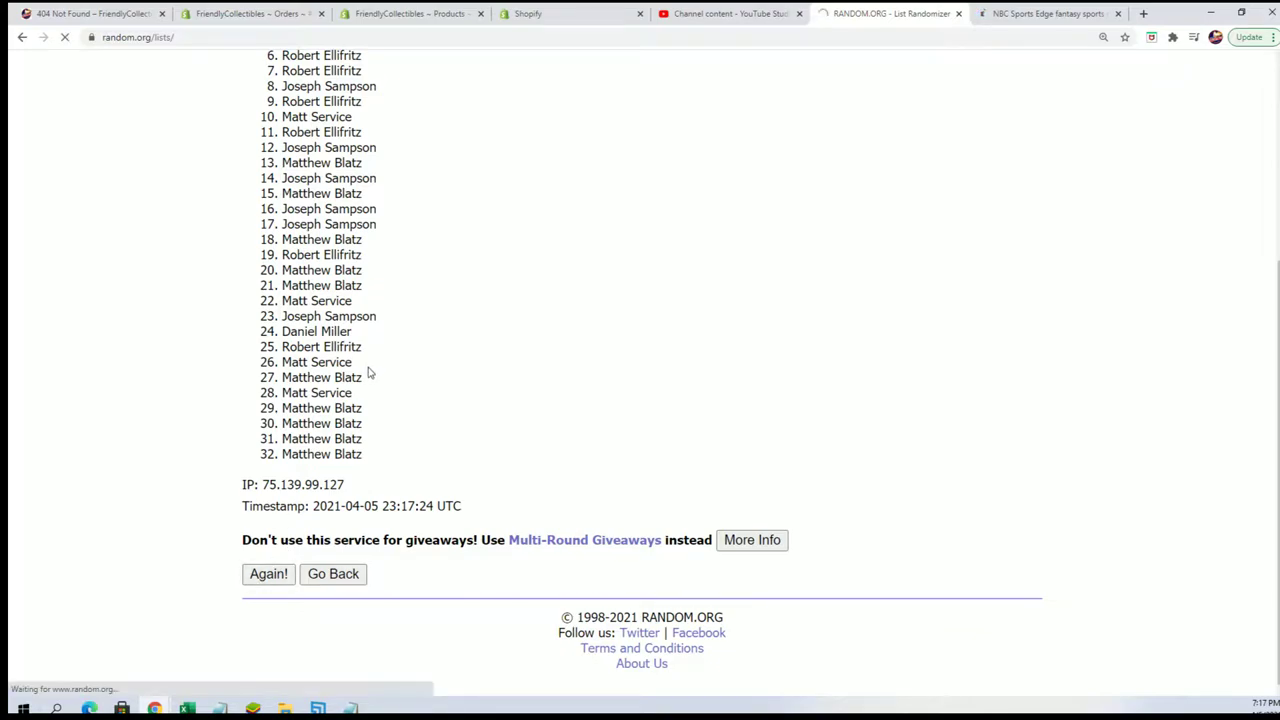
click(268, 578)
click(270, 574)
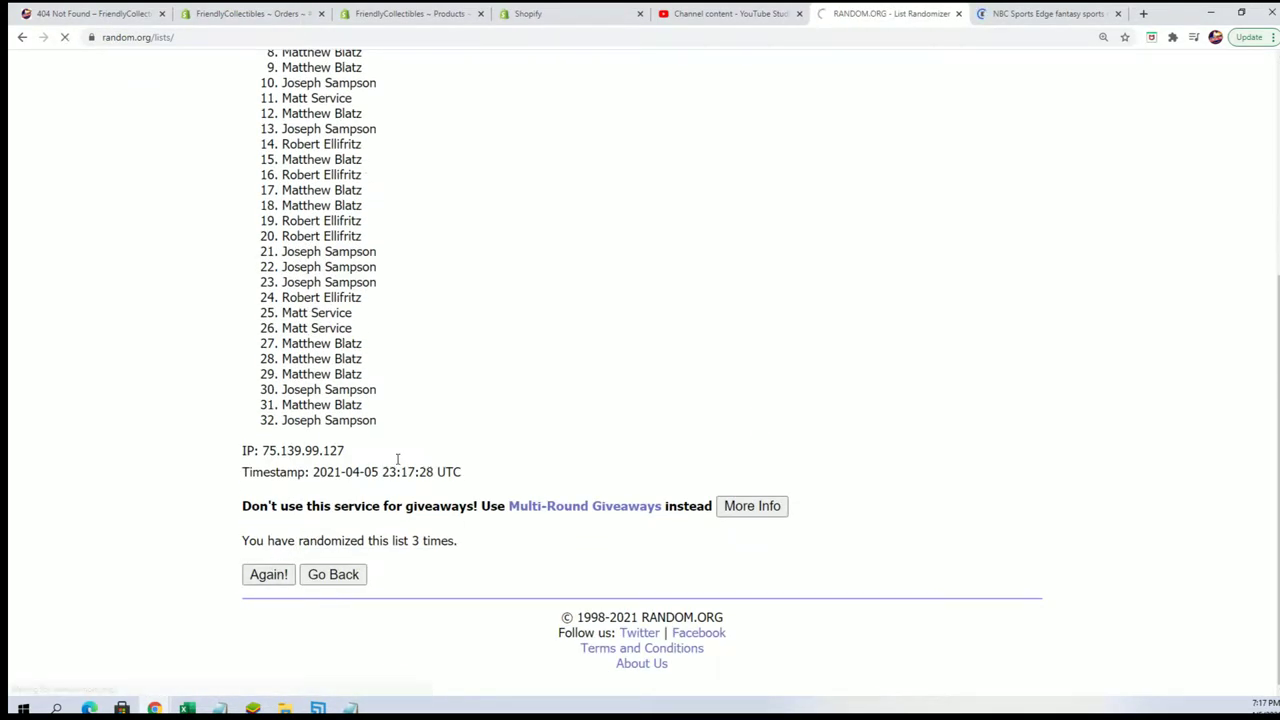
scroll(434, 454, down, 3)
click(268, 575)
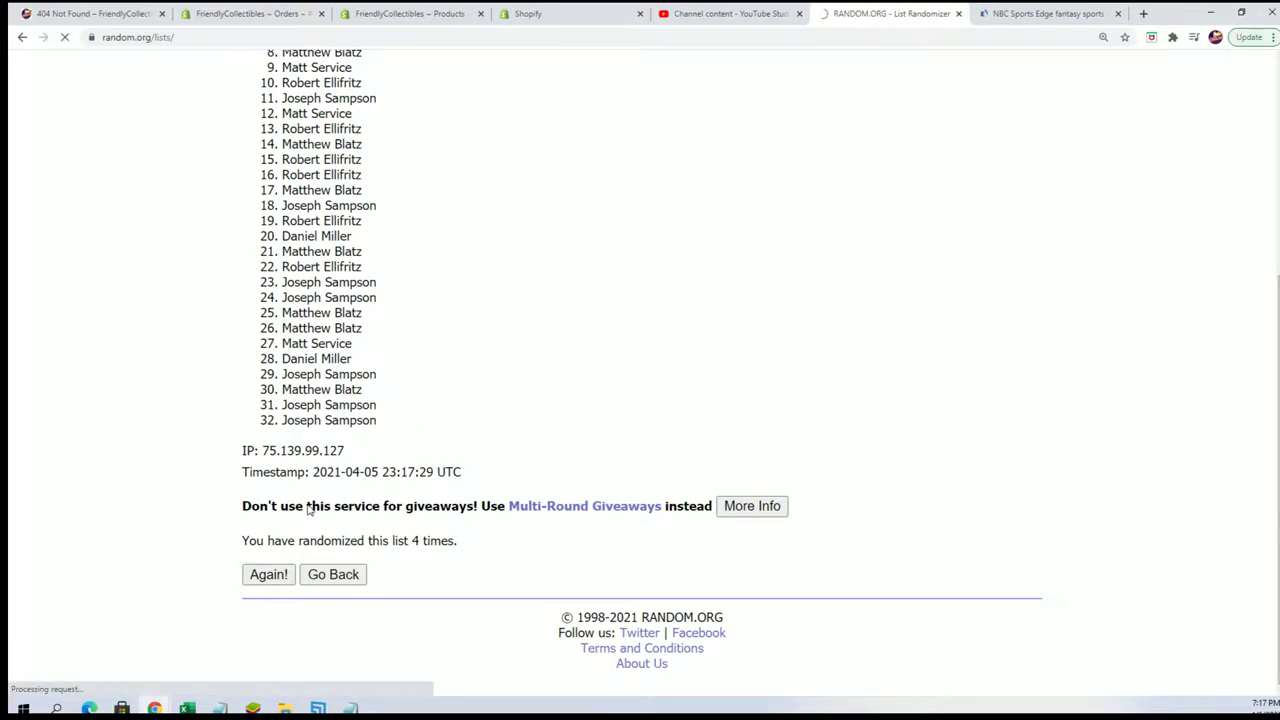
scroll(309, 540, down, 1)
scroll(309, 540, down, 3)
click(266, 574)
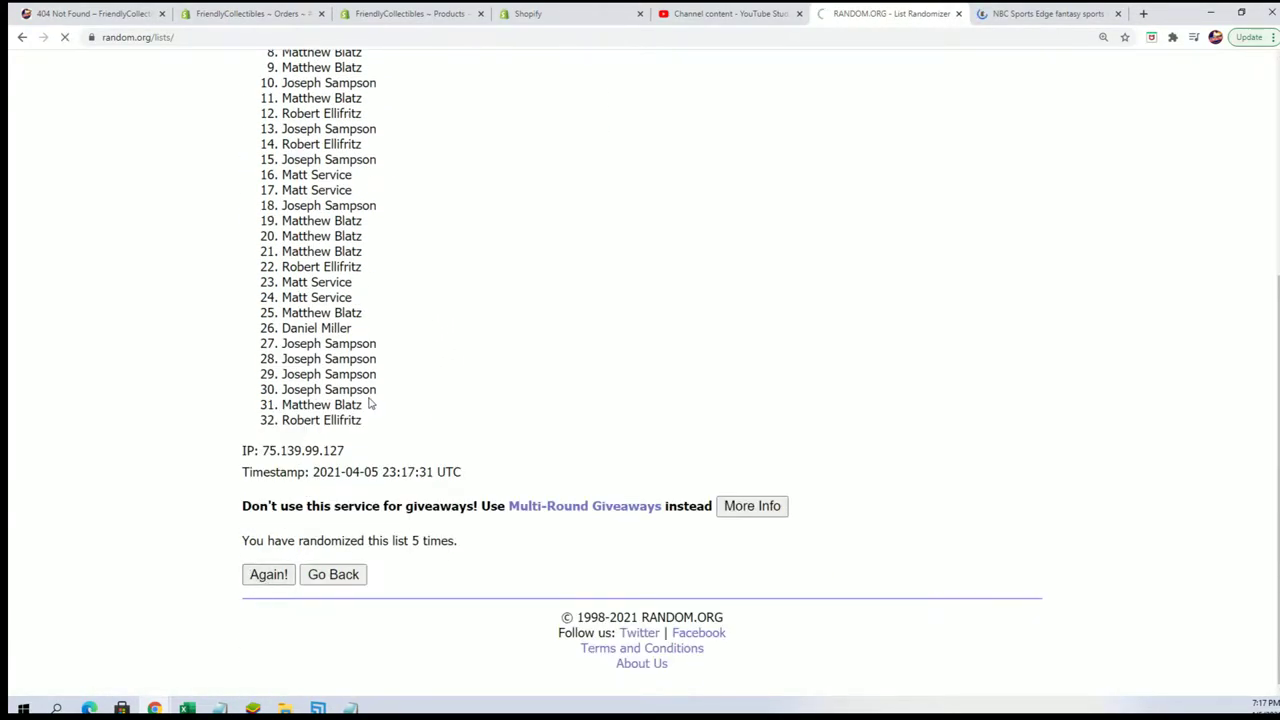
scroll(383, 524, down, 3)
click(268, 572)
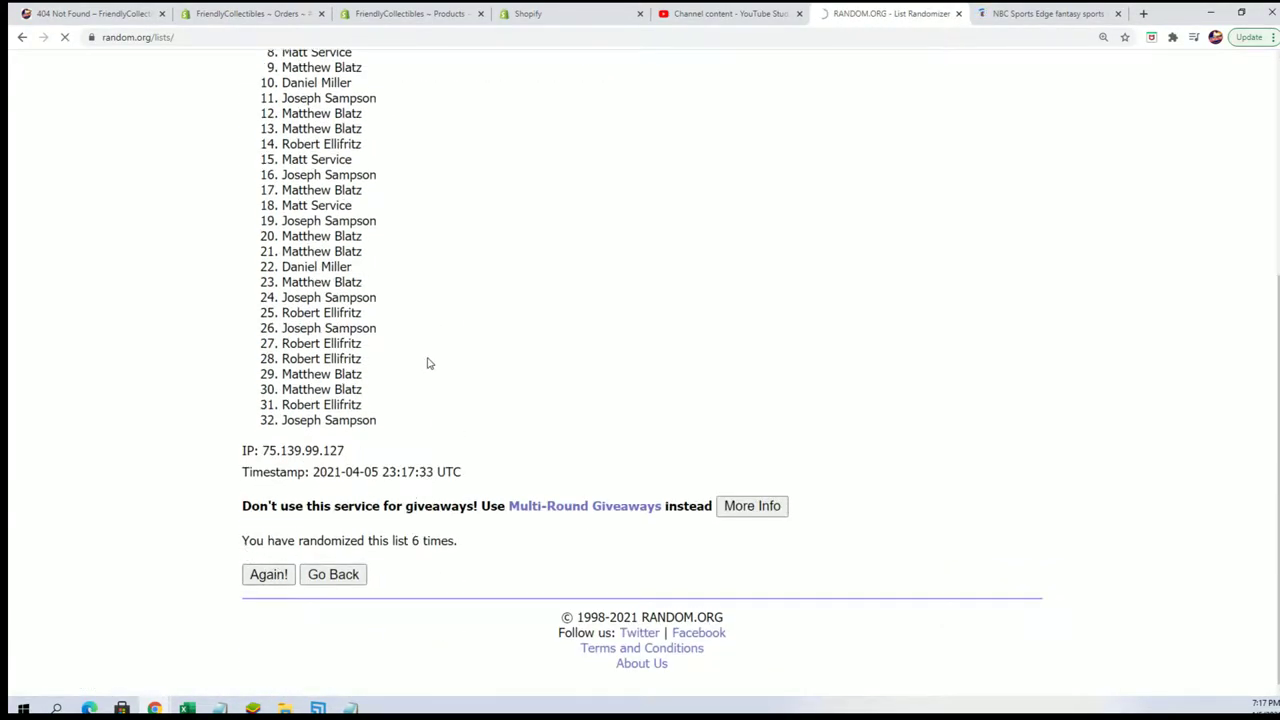
scroll(462, 334, down, 2)
Copy the final shuffled order of the 32 owner names.
mouse_move(282, 149)
mouse_down()
mouse_move(335, 181)
mouse_move(345, 565)
mouse_move(404, 625)
mouse_up()
right_click(352, 562)
click(368, 567)
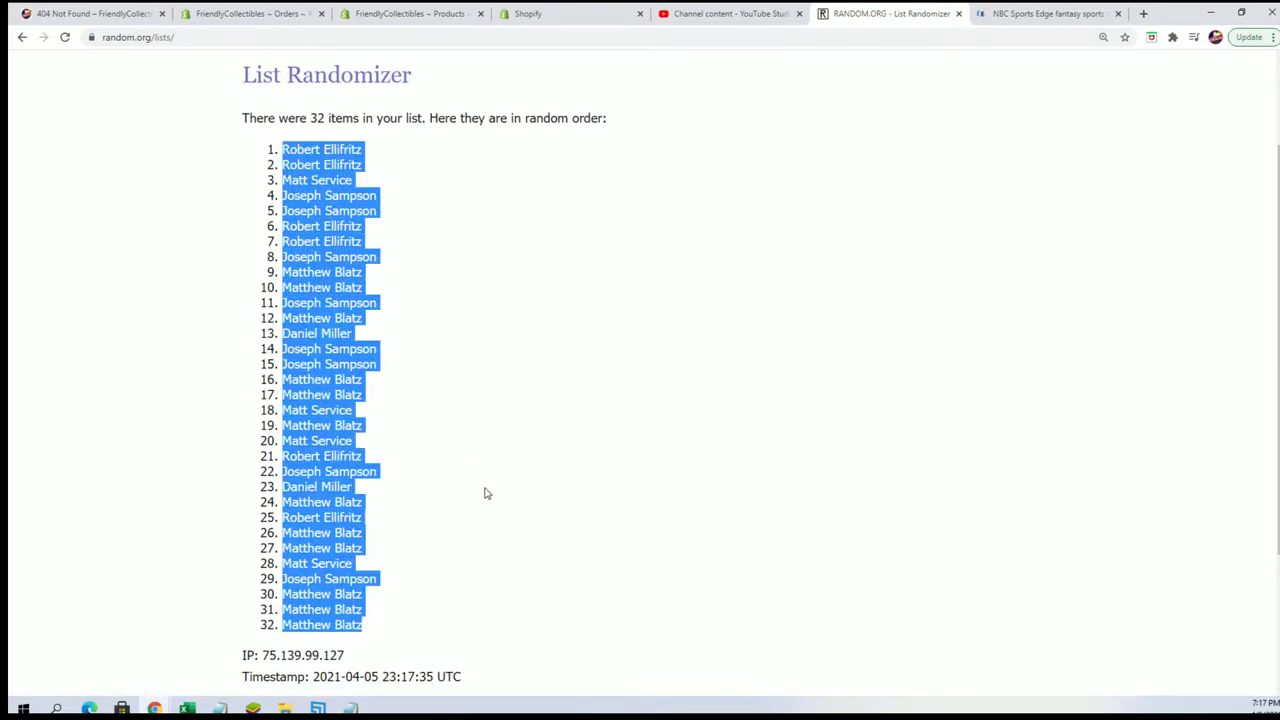
scroll(483, 491, down, 3)
scroll(468, 560, up, 2)
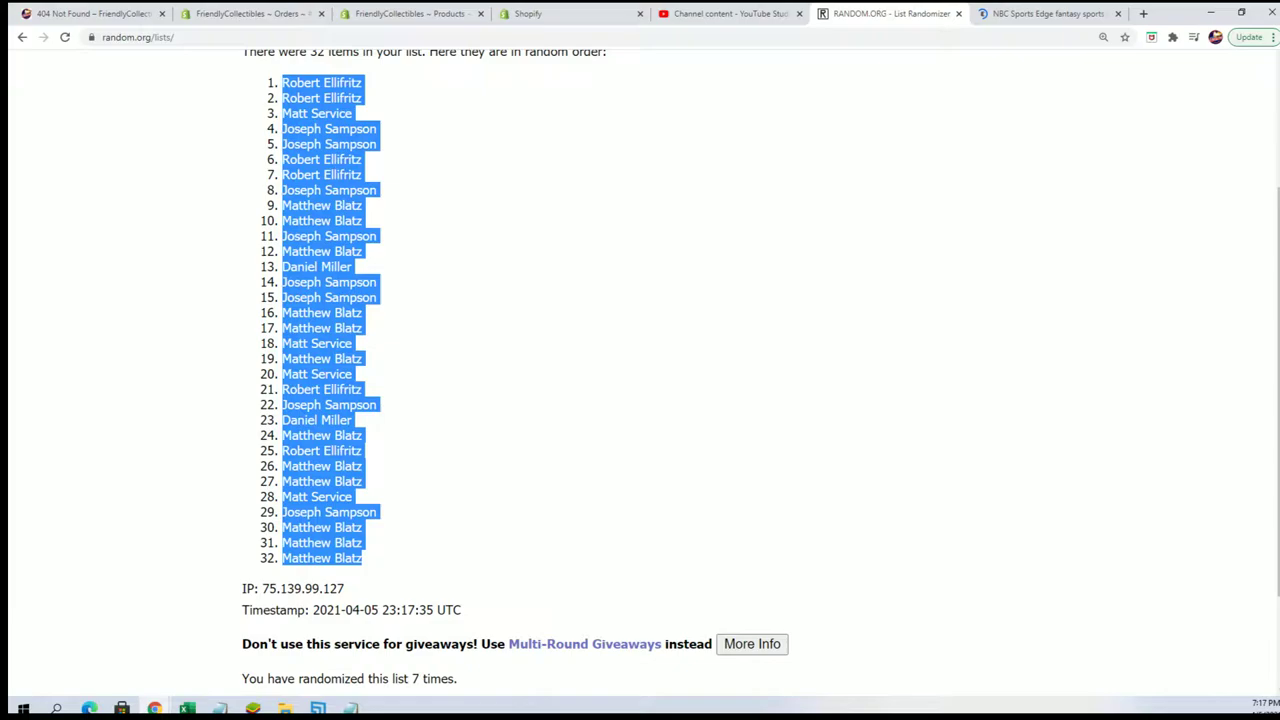
key(alt+Tab)
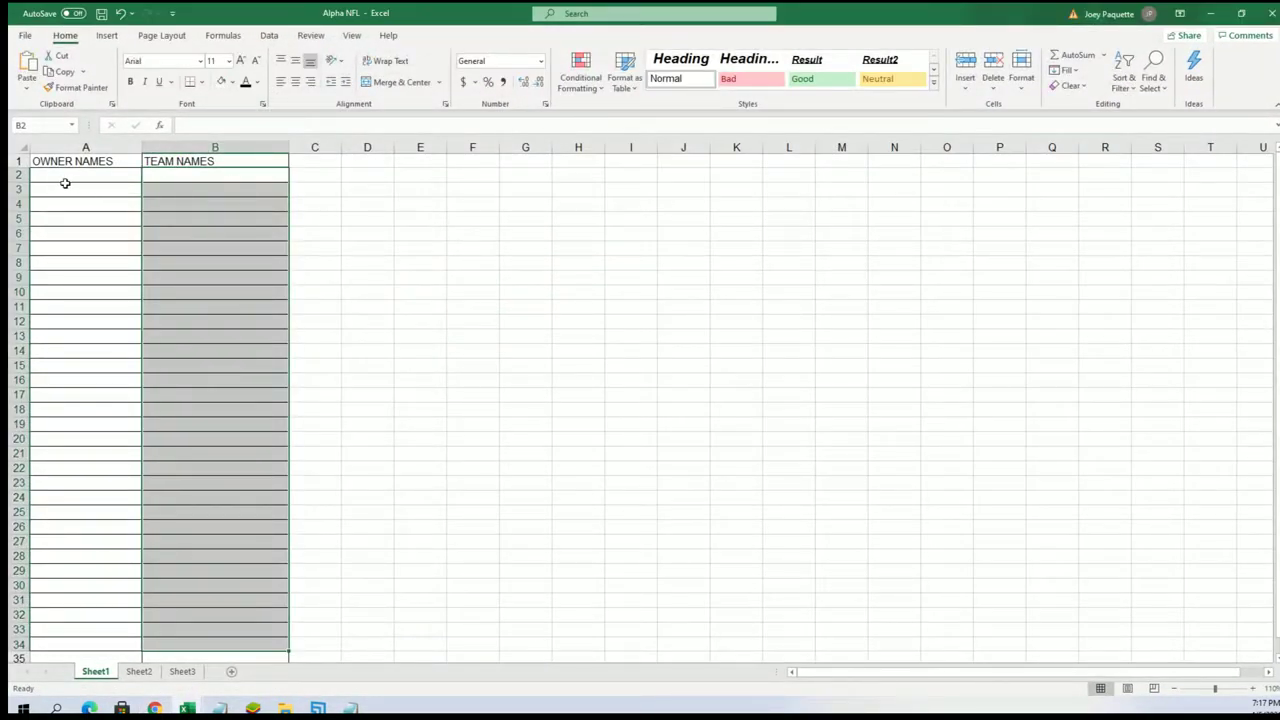
Paste Special the shuffled owner names as Text starting at cell A2.
right_click(60, 177)
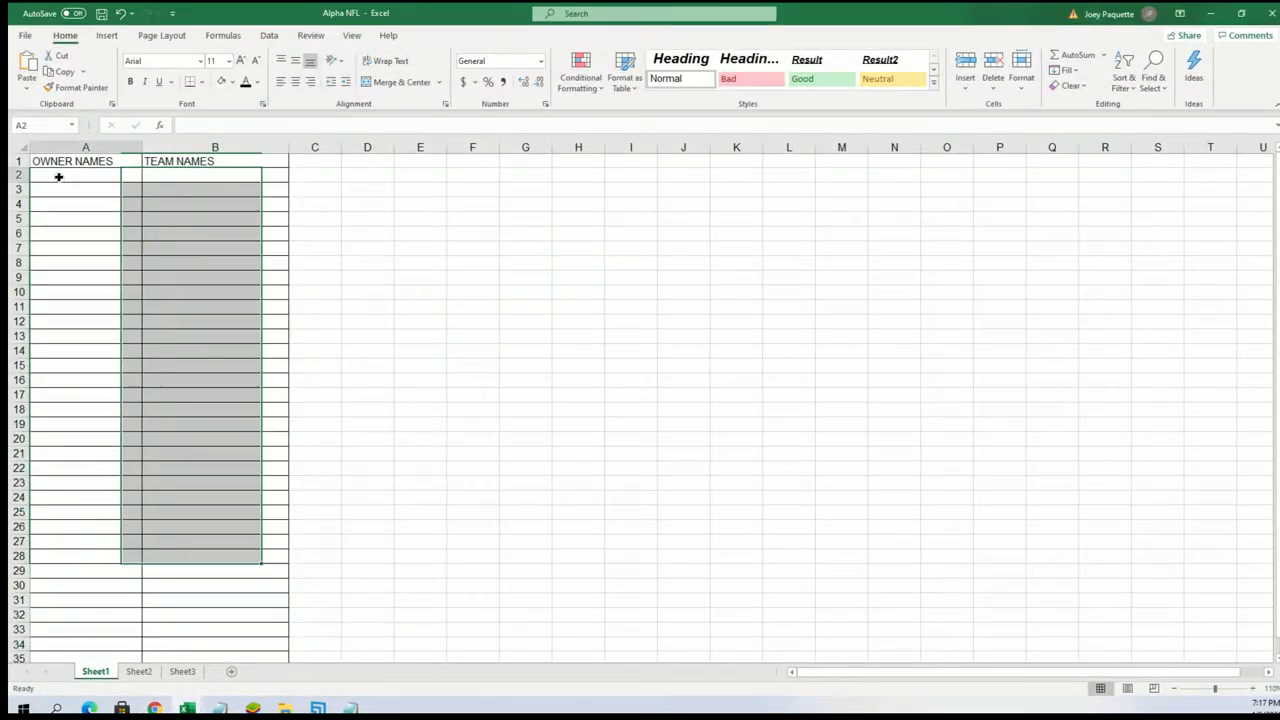
click(105, 267)
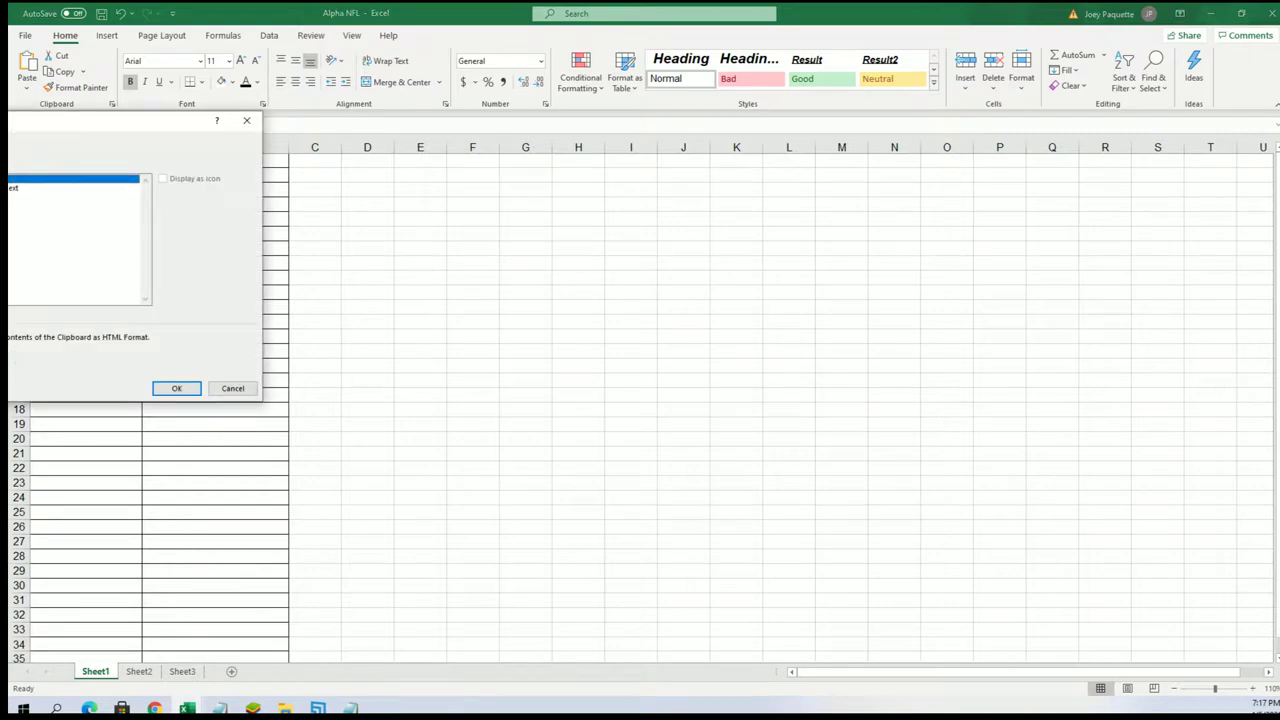
click(20, 196)
click(168, 388)
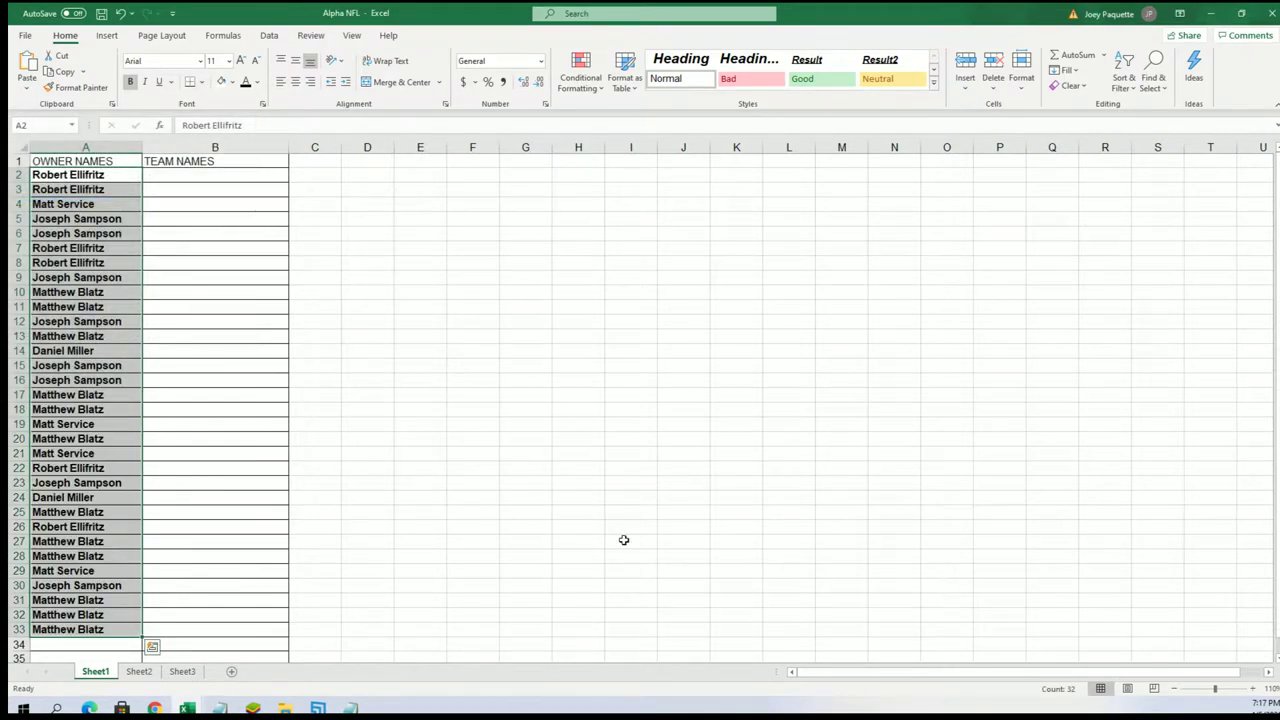
Set the sheet zoom back to 110% and select cell B2.
click(1253, 689)
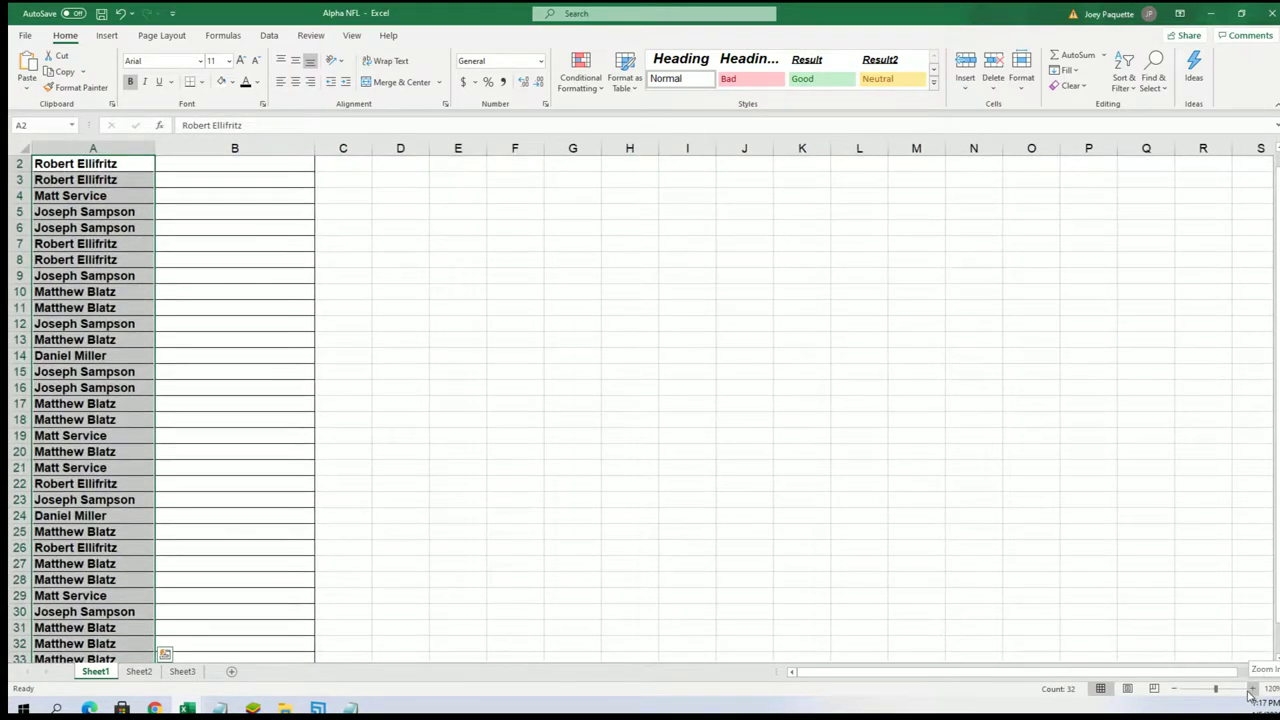
click(1175, 689)
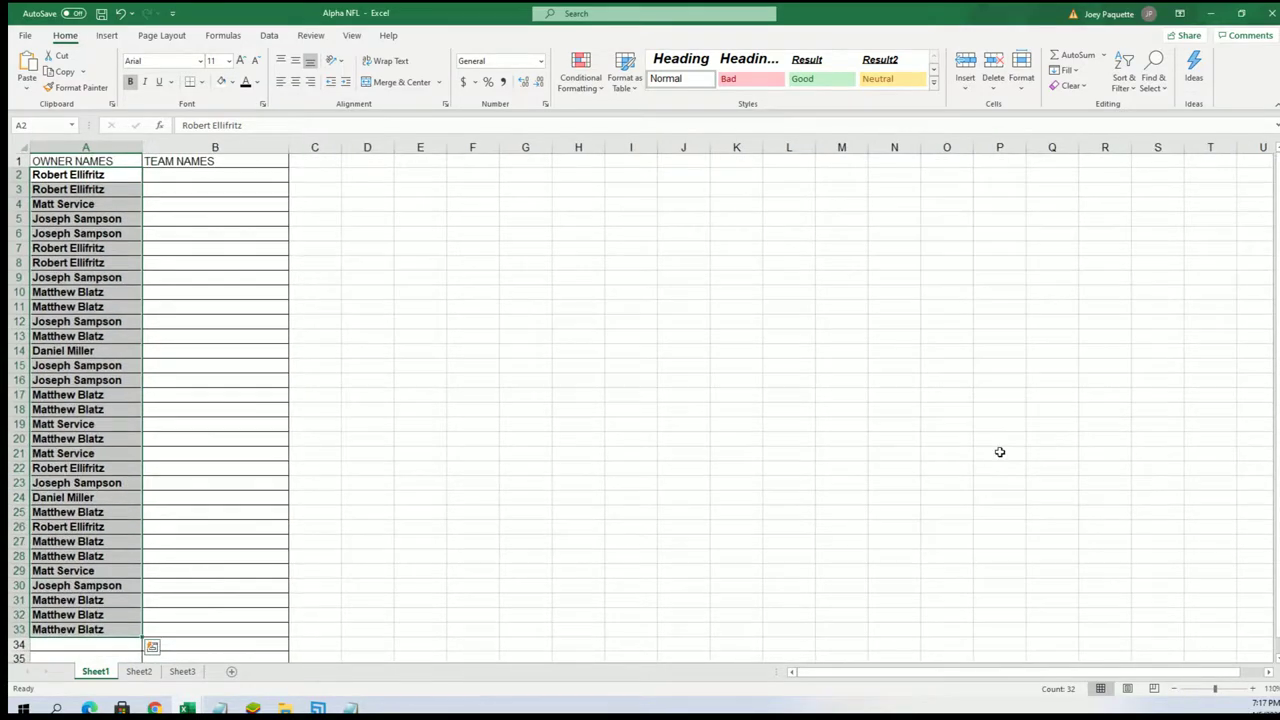
click(170, 177)
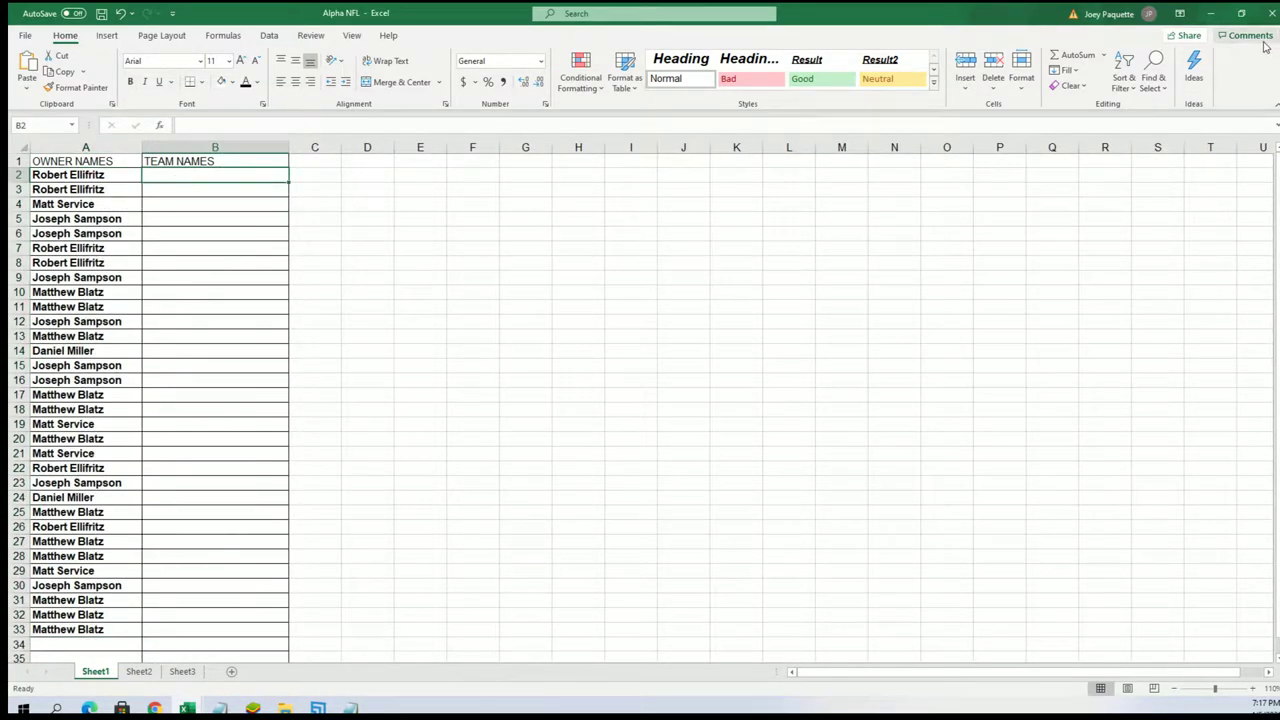
Start a fresh List Randomizer form on RANDOM.ORG.
click(1210, 13)
scroll(870, 310, up, 2)
mouse_move(477, 76)
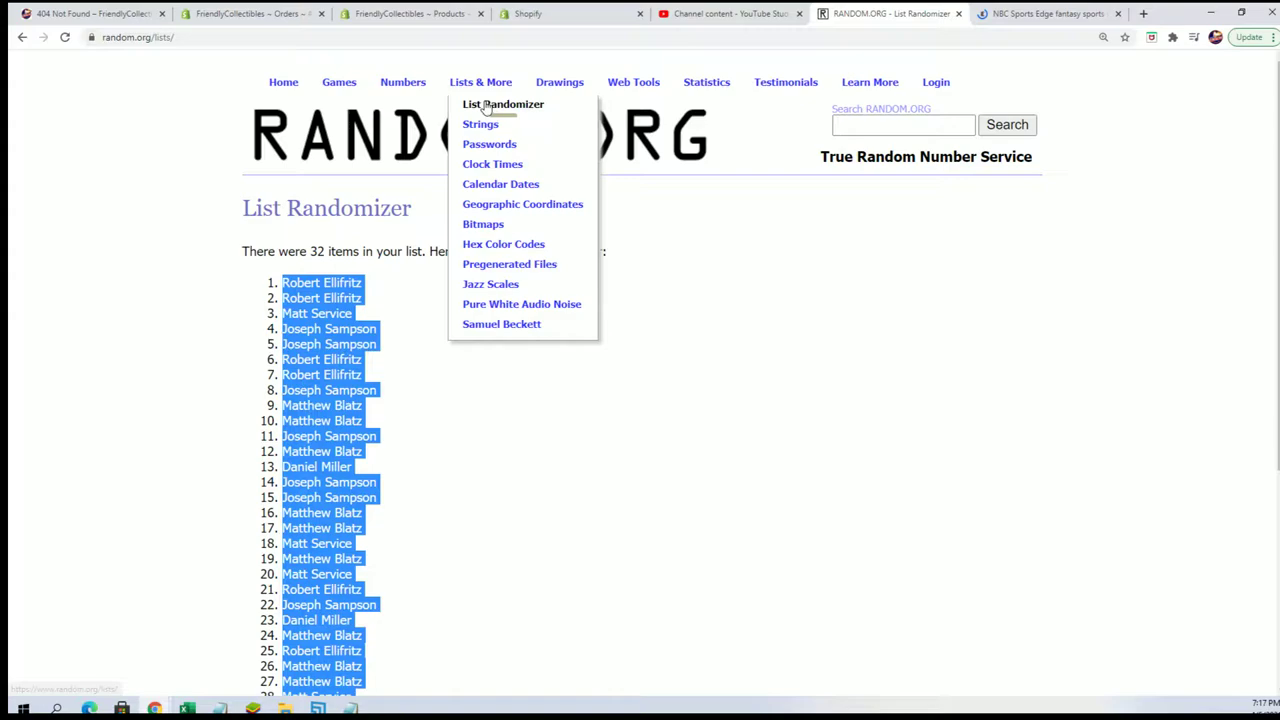
click(503, 101)
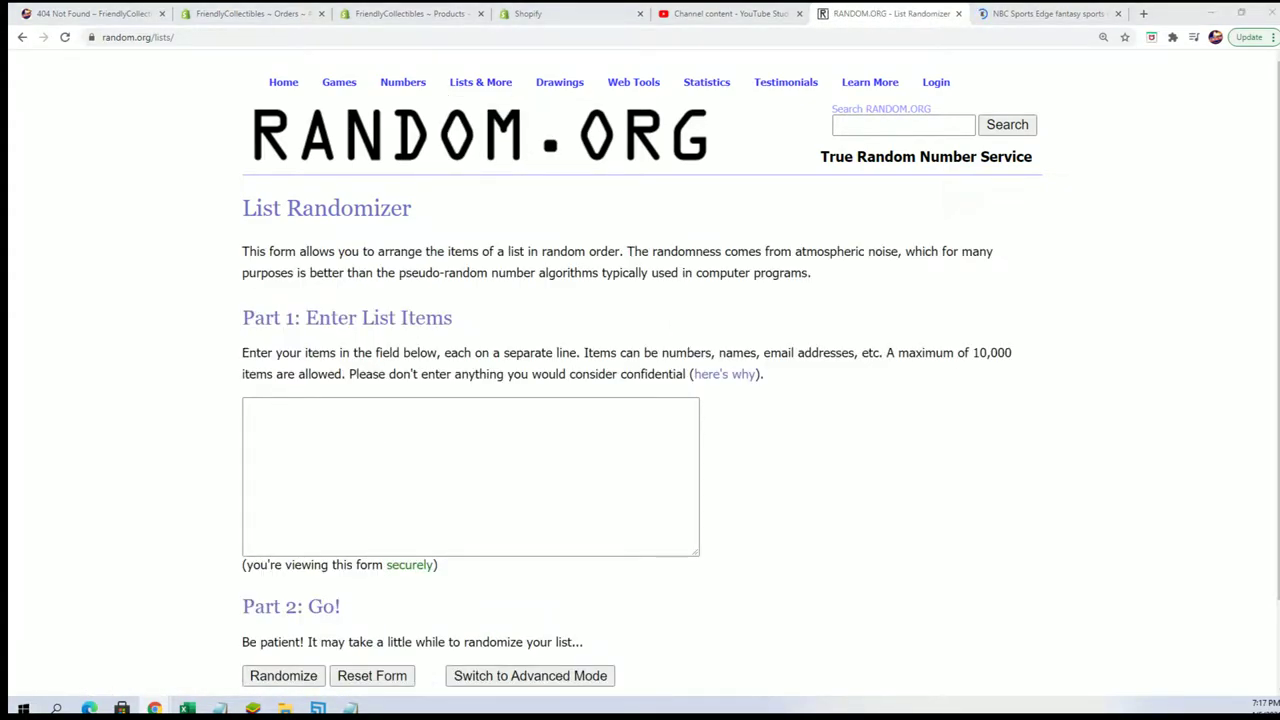
Copy the 32 NFL team names from the notes into the randomizer's list field.
key(alt+Tab)
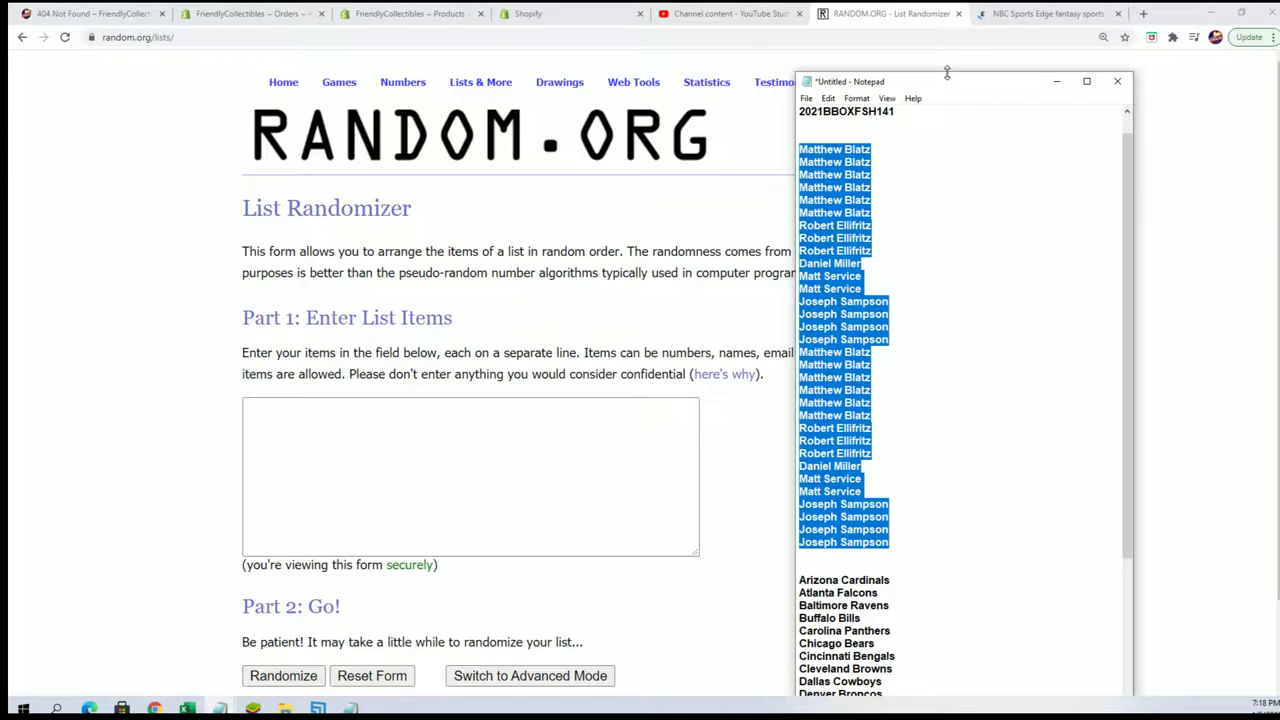
drag(946, 73, 946, 5)
scroll(1017, 574, down, 6)
mouse_move(912, 670)
mouse_down()
mouse_move(800, 650)
mouse_move(799, 283)
mouse_up()
right_click(841, 289)
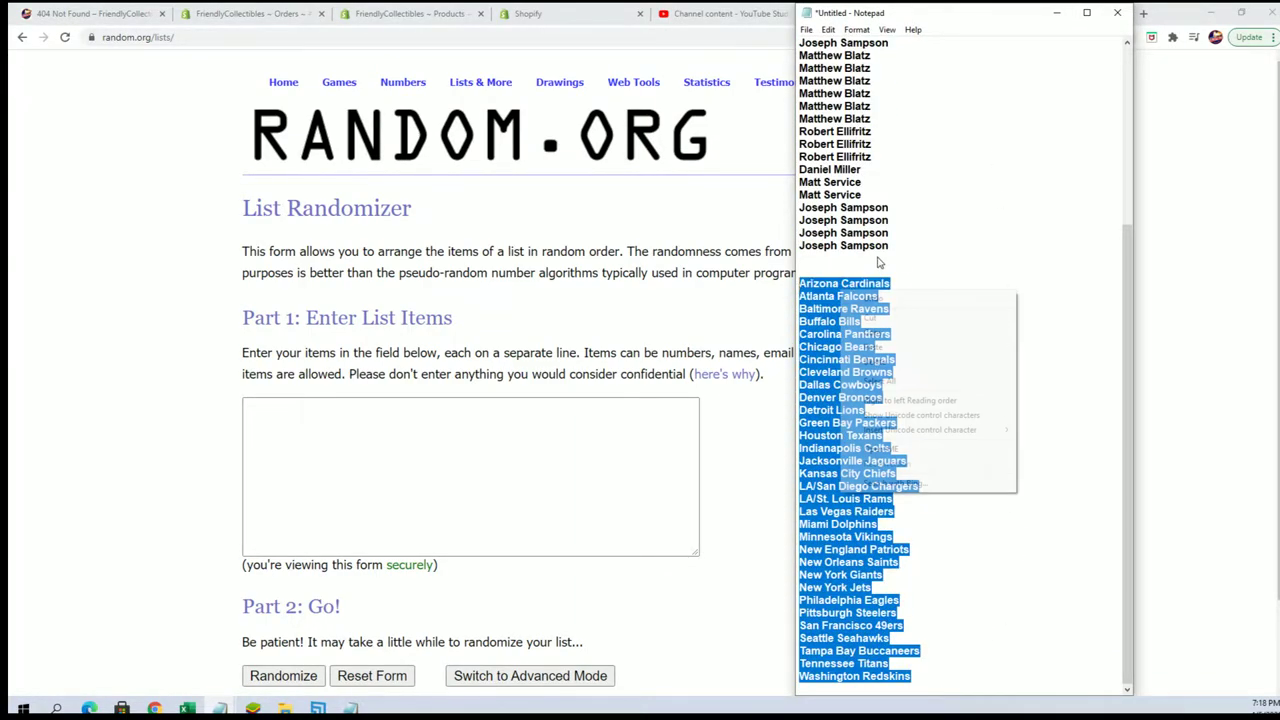
click(900, 332)
click(474, 417)
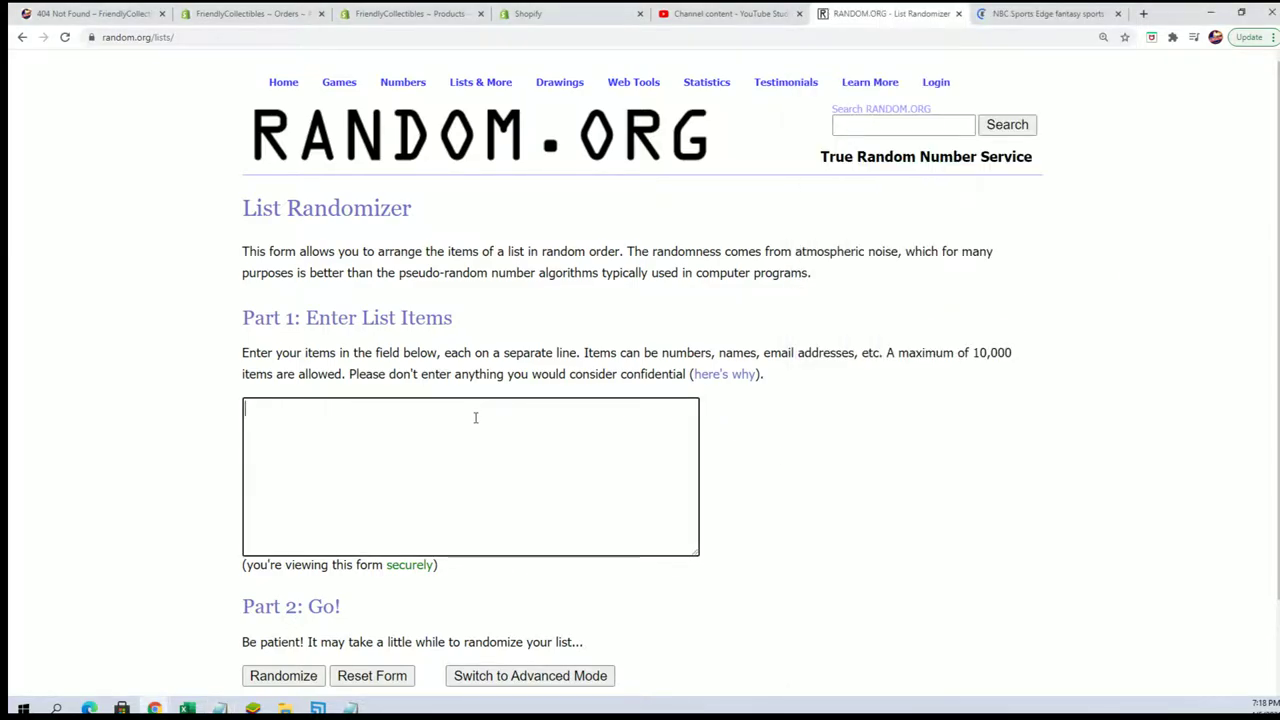
right_click(503, 417)
click(548, 514)
Randomize the team list and reshuffle it several more times.
scroll(340, 514, down, 1)
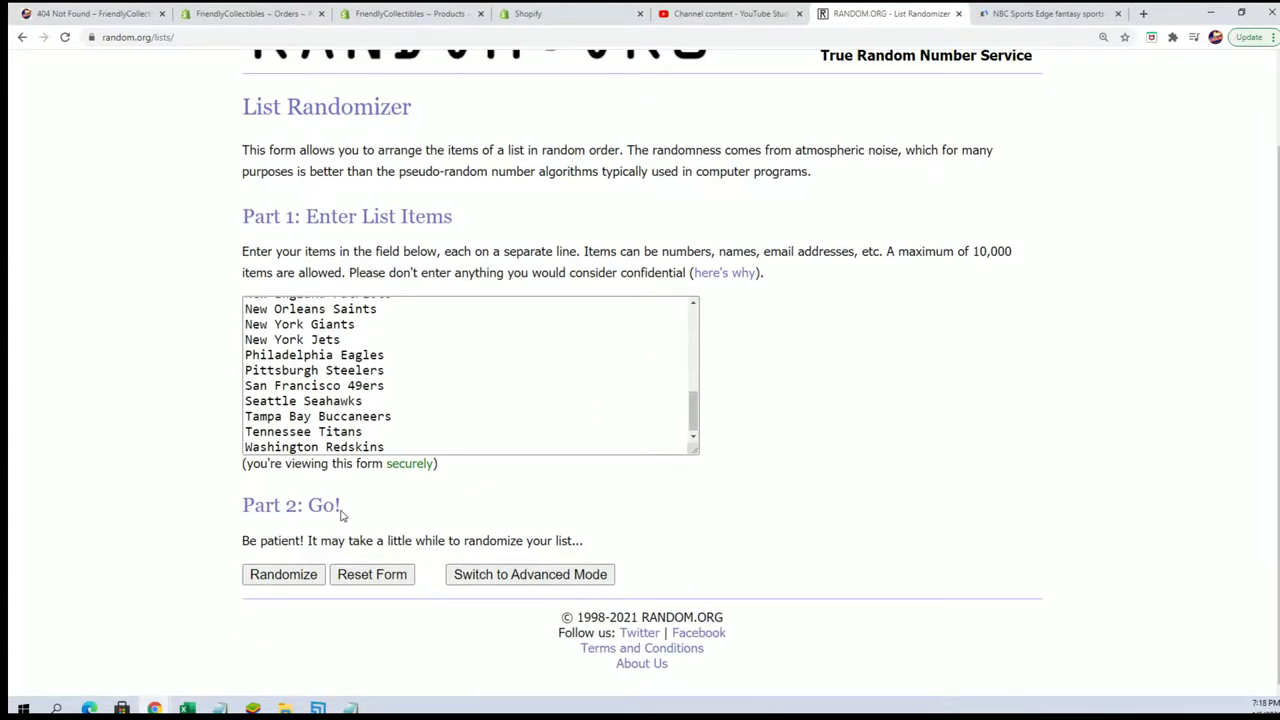
click(293, 575)
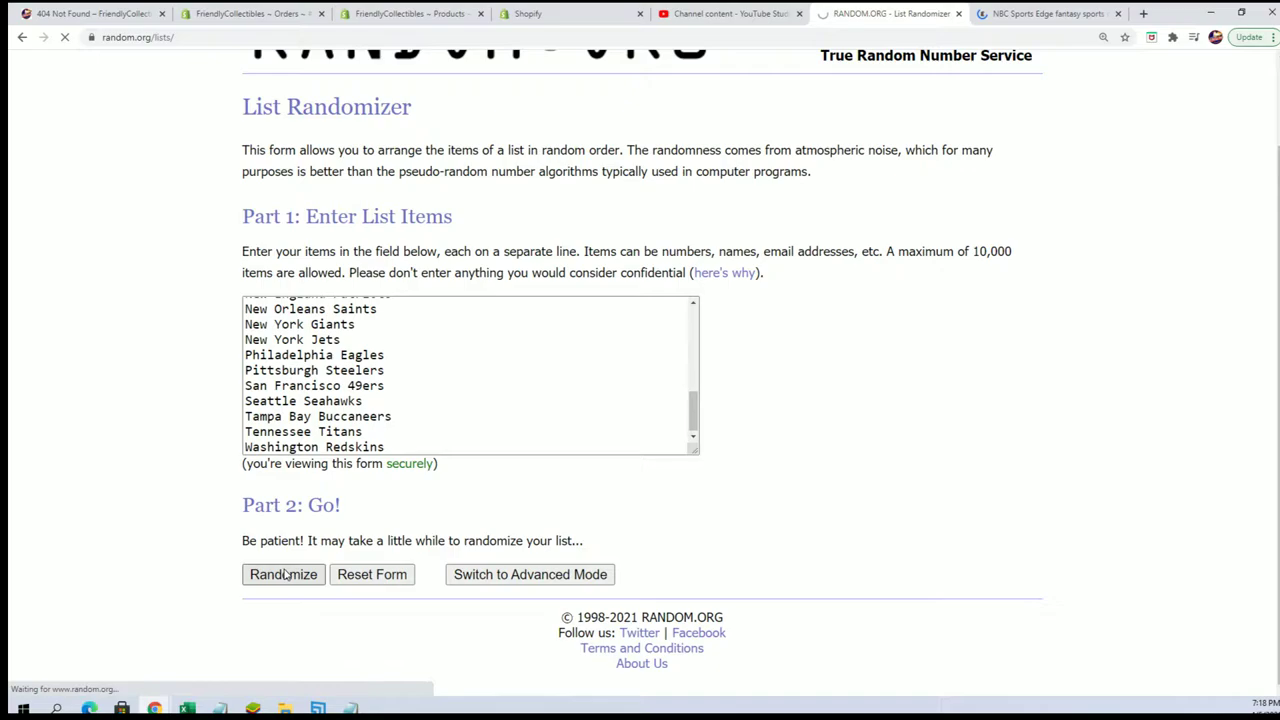
scroll(270, 574, down, 3)
click(258, 575)
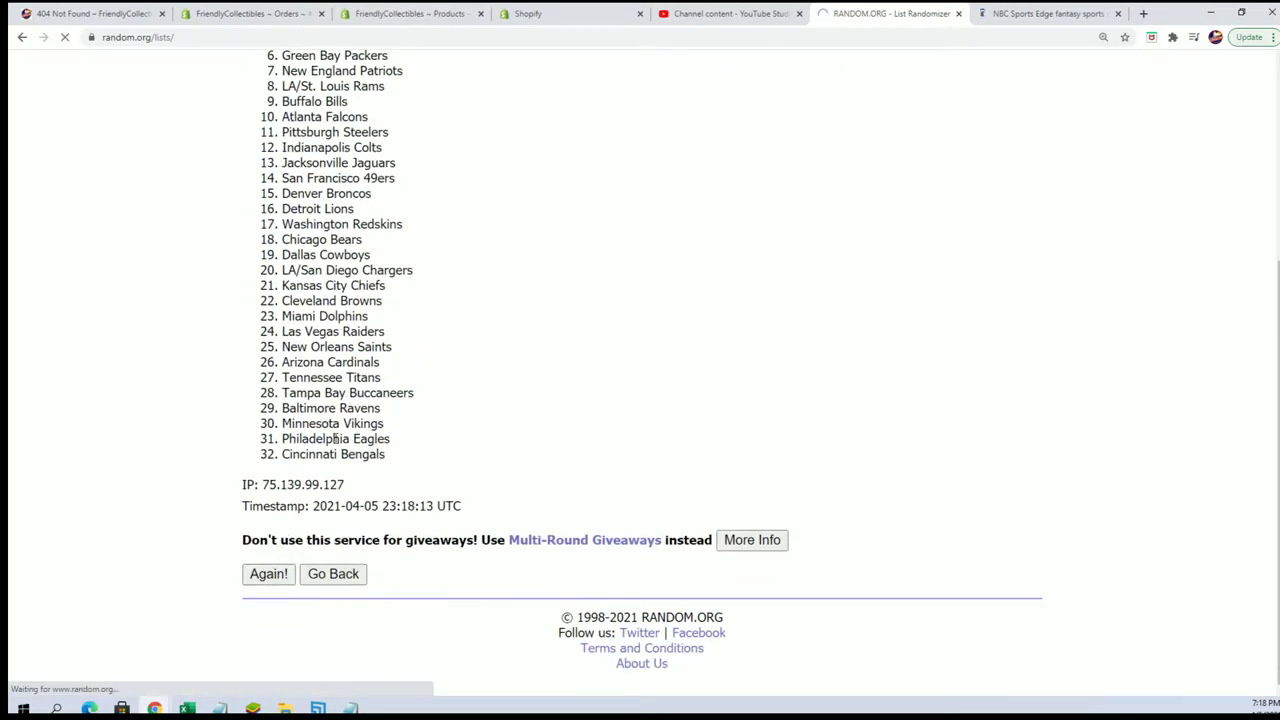
scroll(258, 575, down, 5)
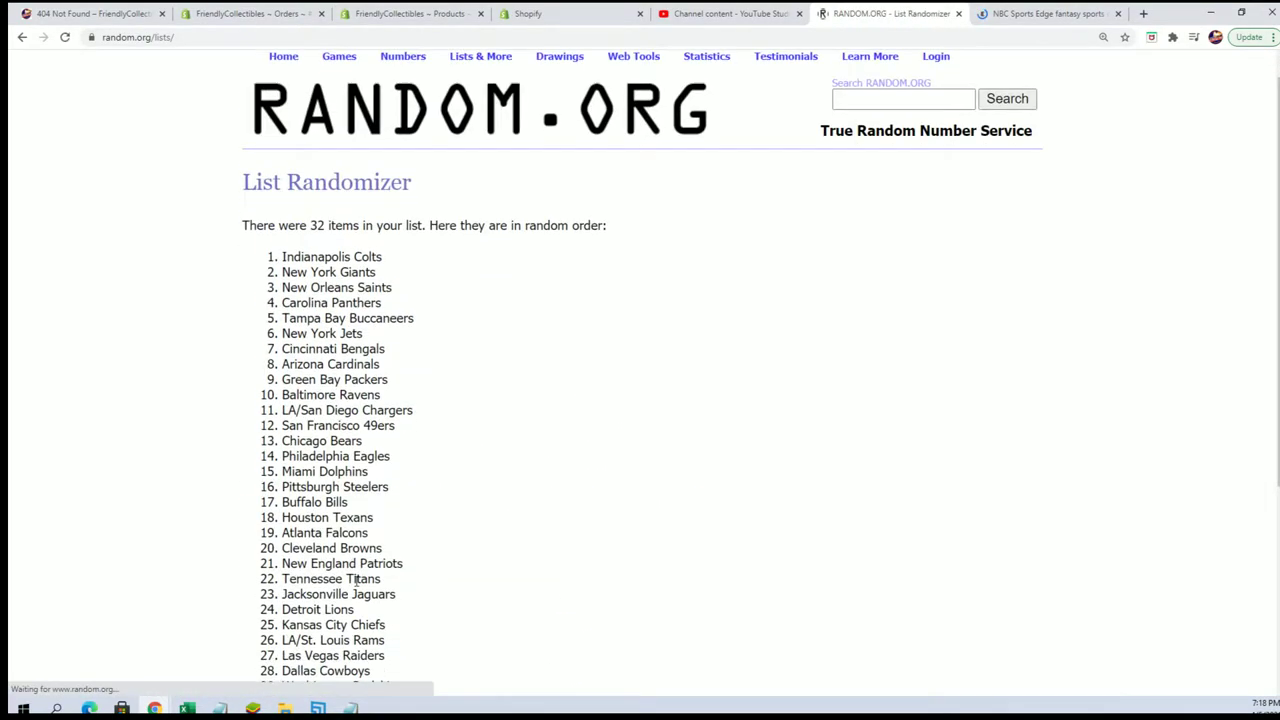
scroll(266, 640, down, 5)
click(268, 645)
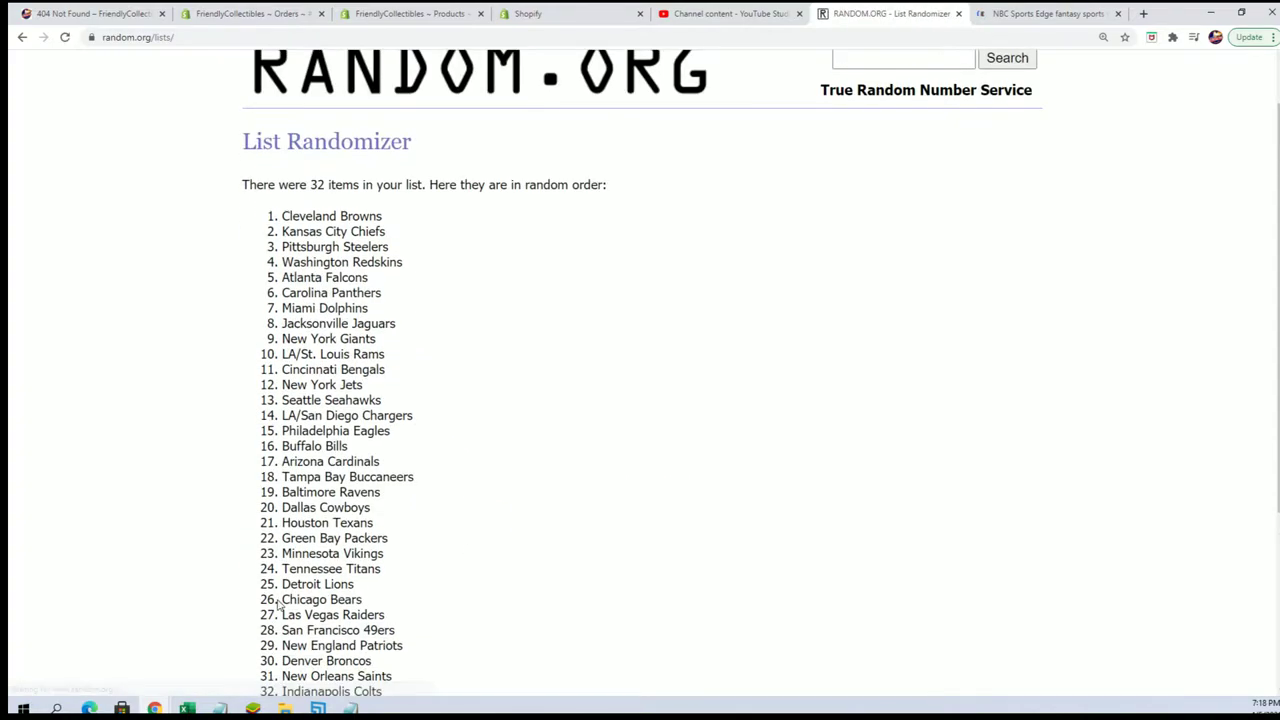
key(Return)
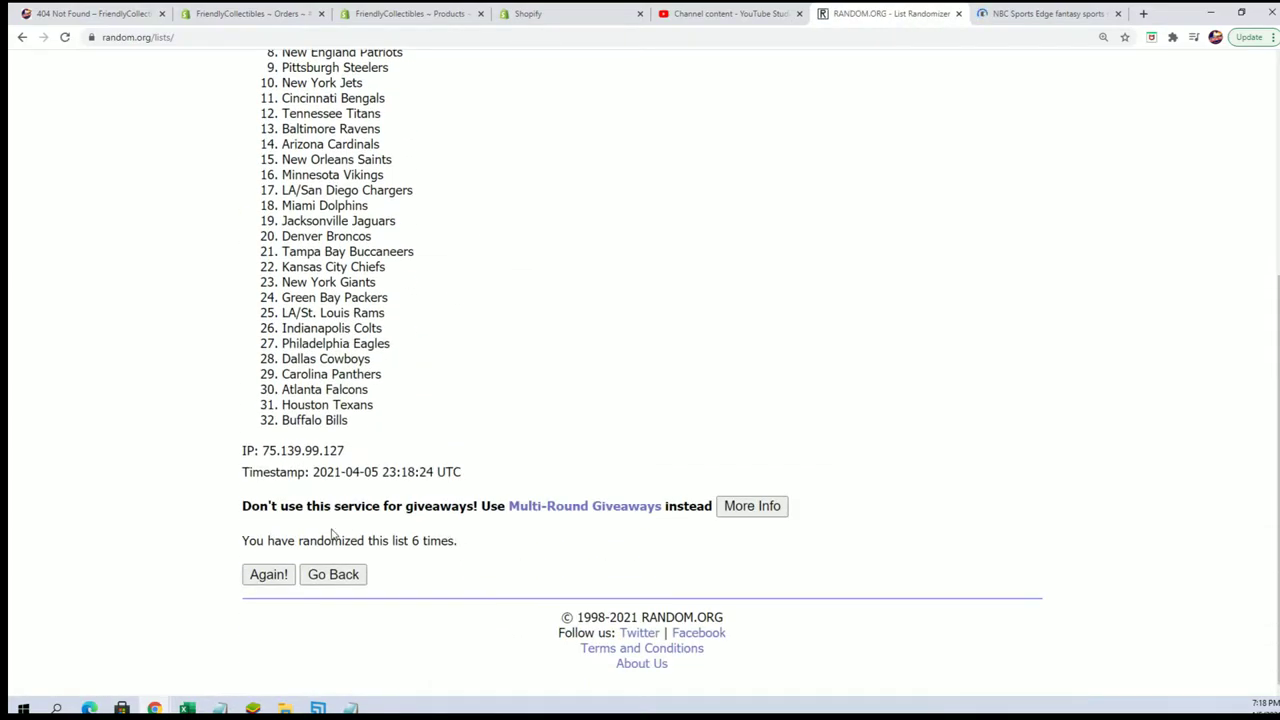
click(277, 574)
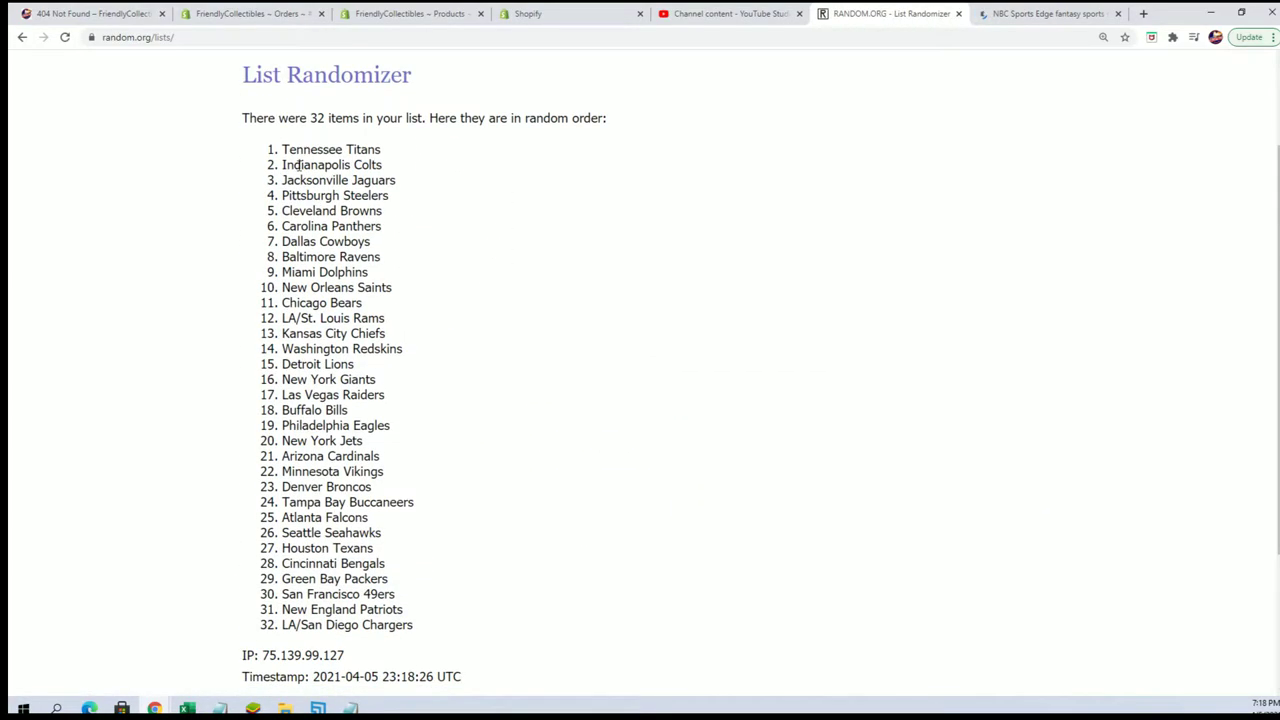
Copy the final 32-team order, which begins with Tennessee Titans.
drag(271, 135, 465, 632)
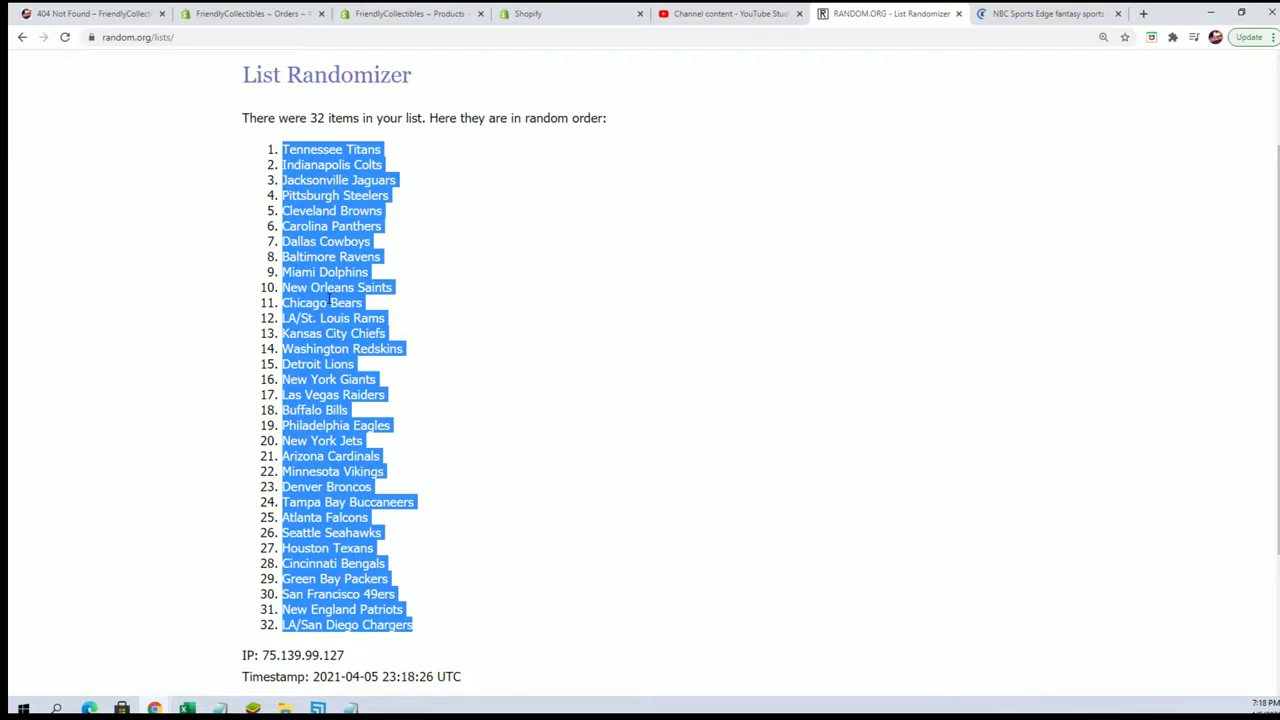
right_click(330, 300)
click(342, 305)
scroll(552, 468, down, 3)
scroll(548, 494, up, 1)
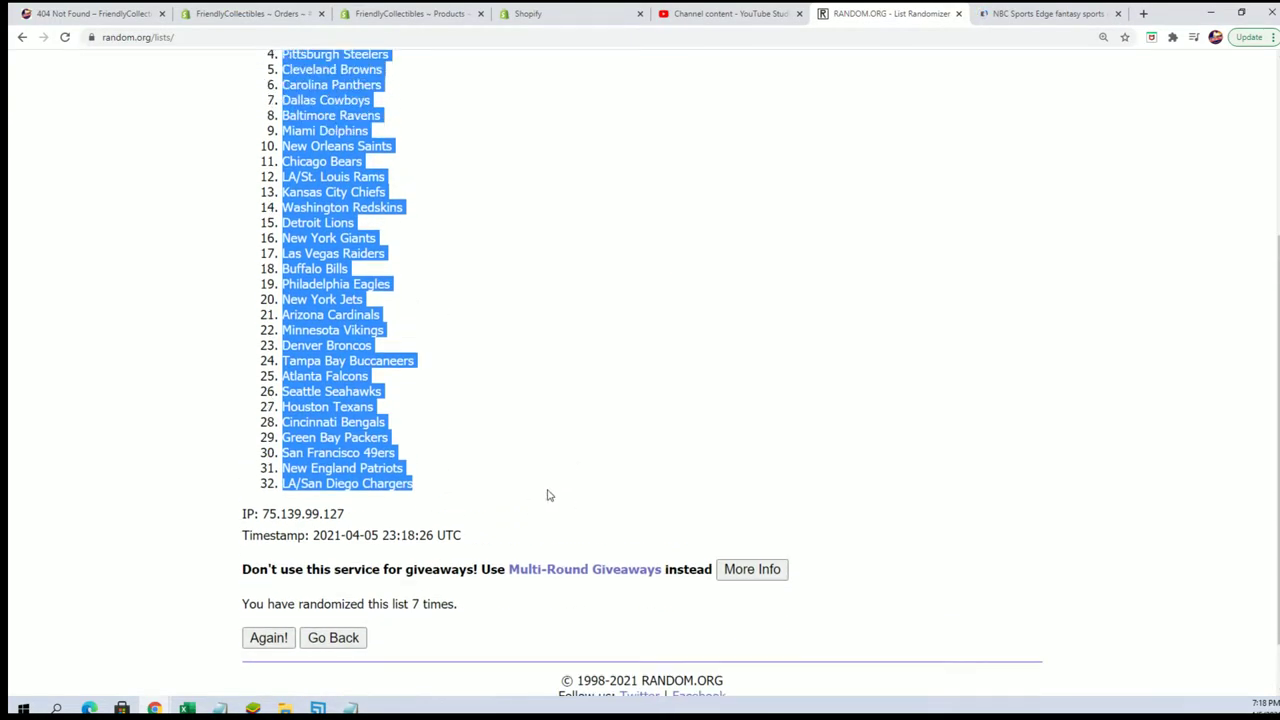
scroll(548, 494, up, 1)
key(alt+Tab)
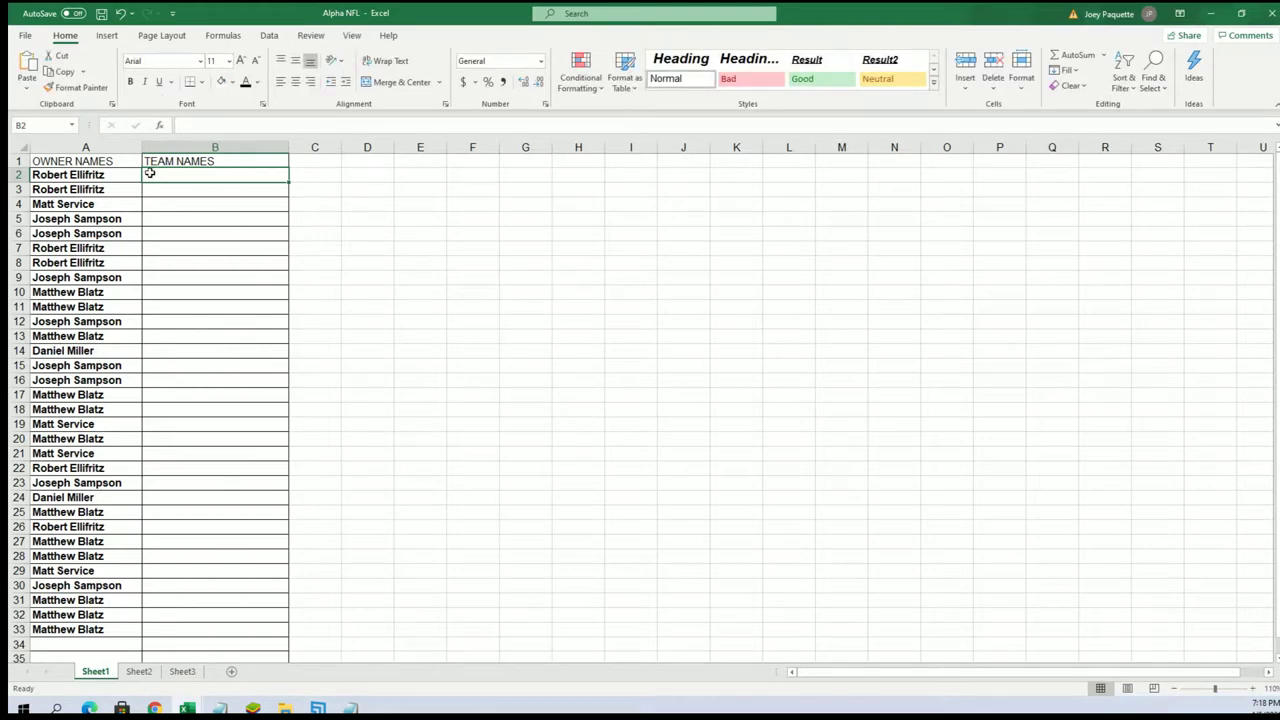
Paste Special the shuffled team names as Text starting at cell B2.
right_click(148, 177)
click(185, 266)
click(100, 193)
click(262, 386)
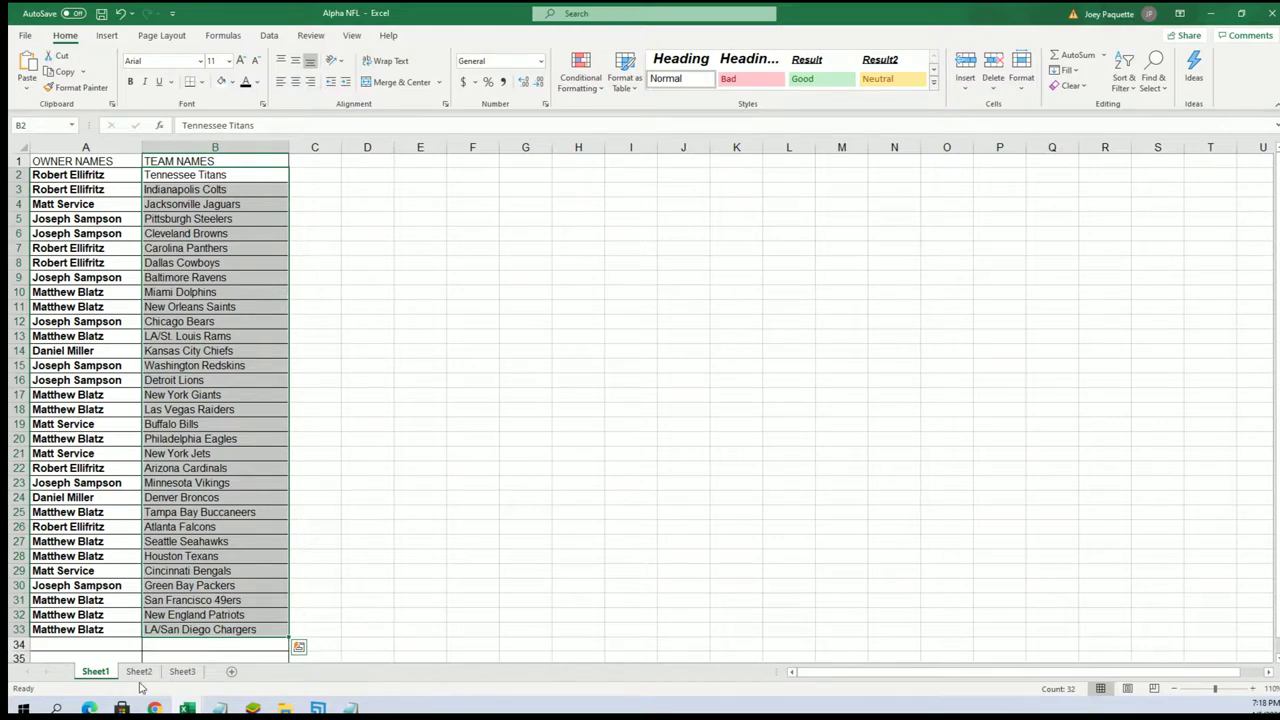
Review the owner–team pairings by checking cells A26, A18 and B7.
click(121, 629)
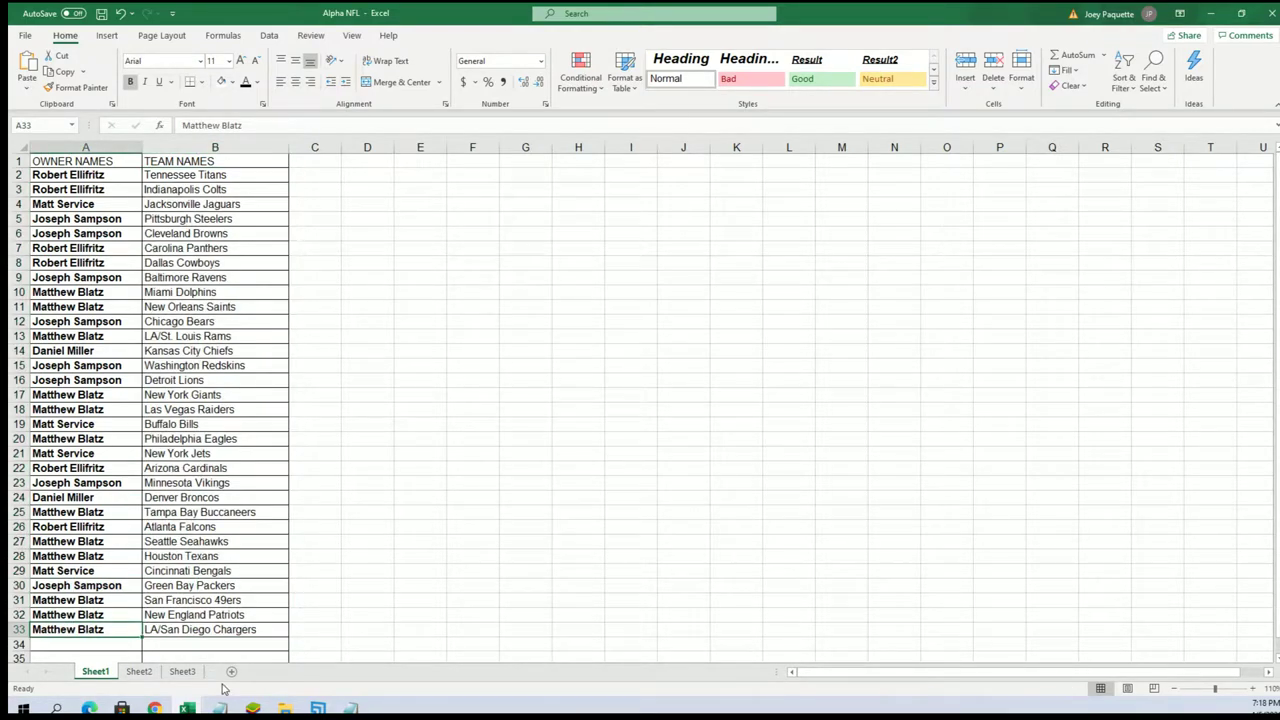
click(127, 528)
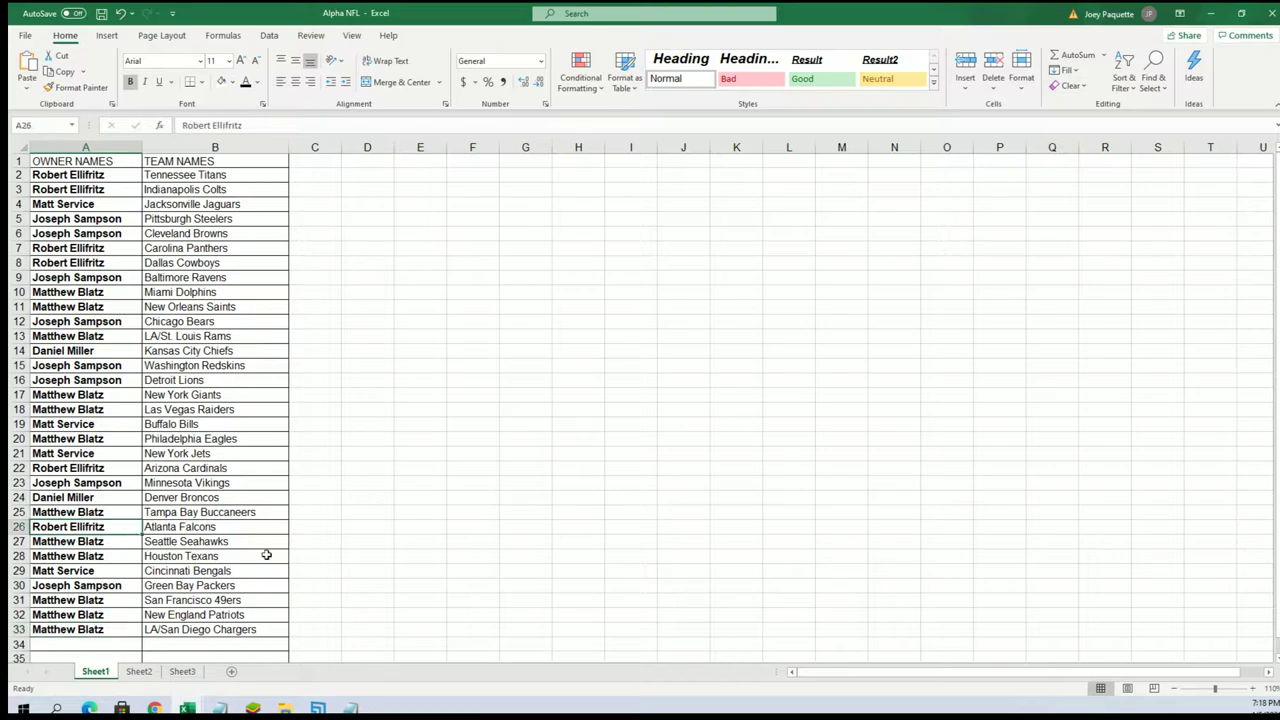
click(125, 407)
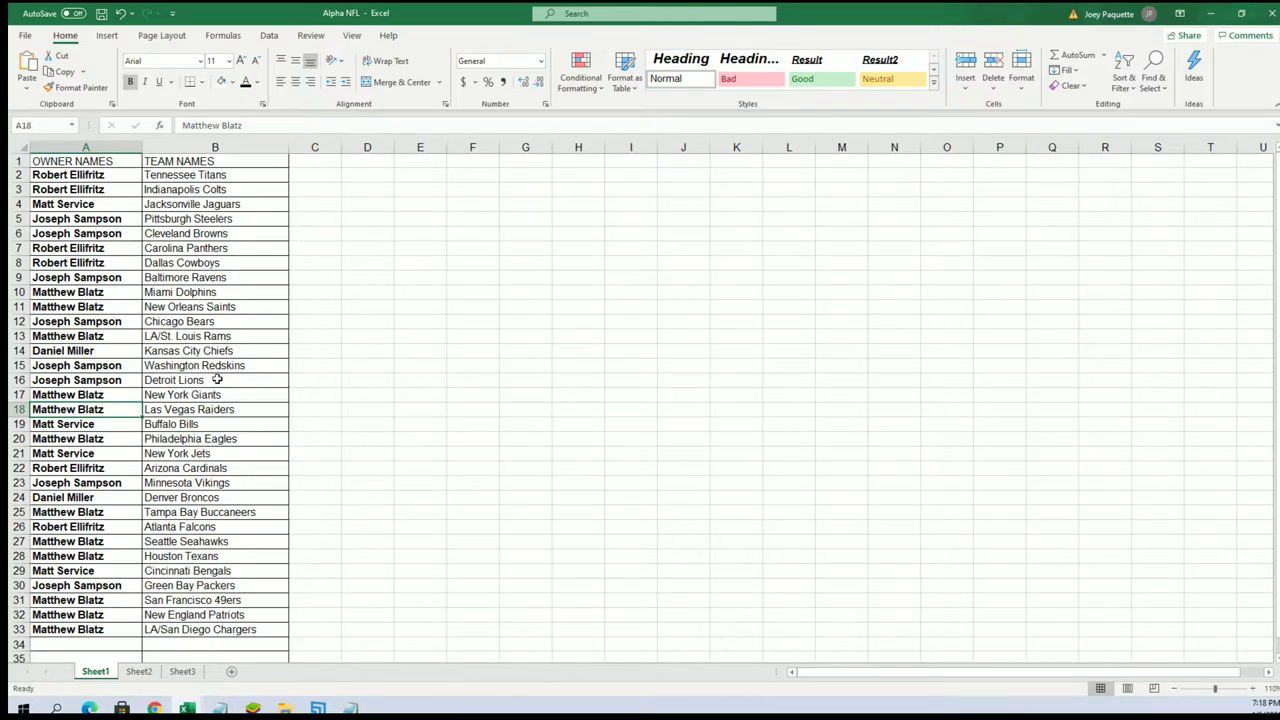
click(176, 249)
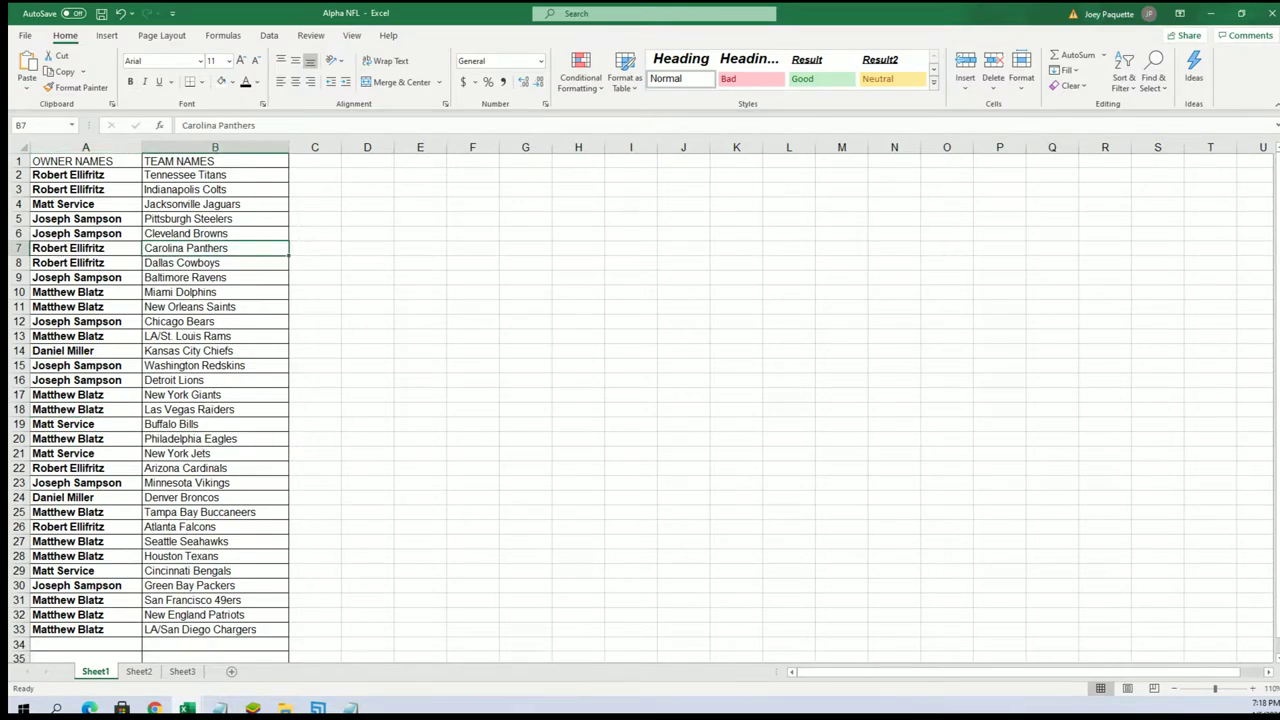